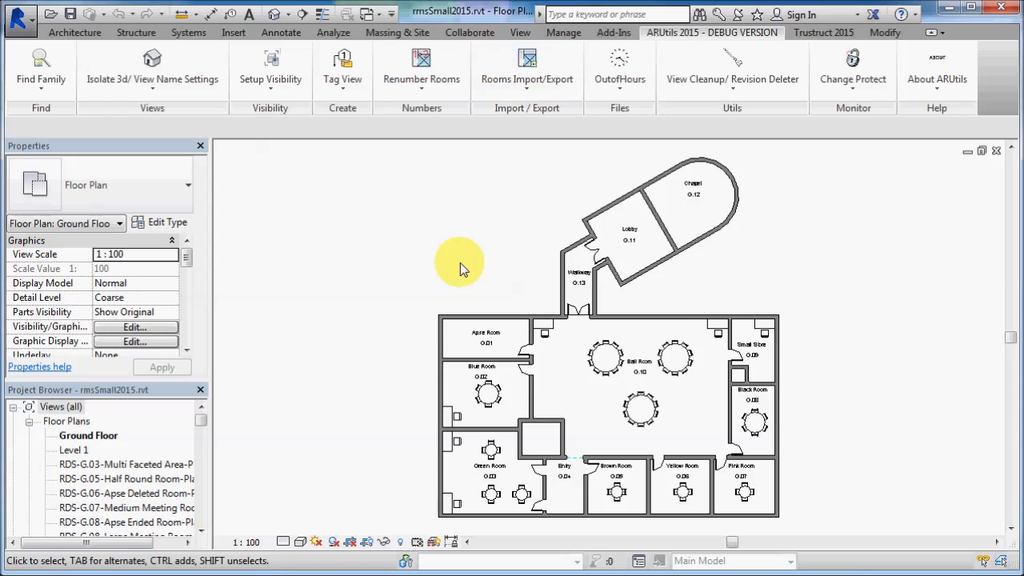
left_click(526, 90)
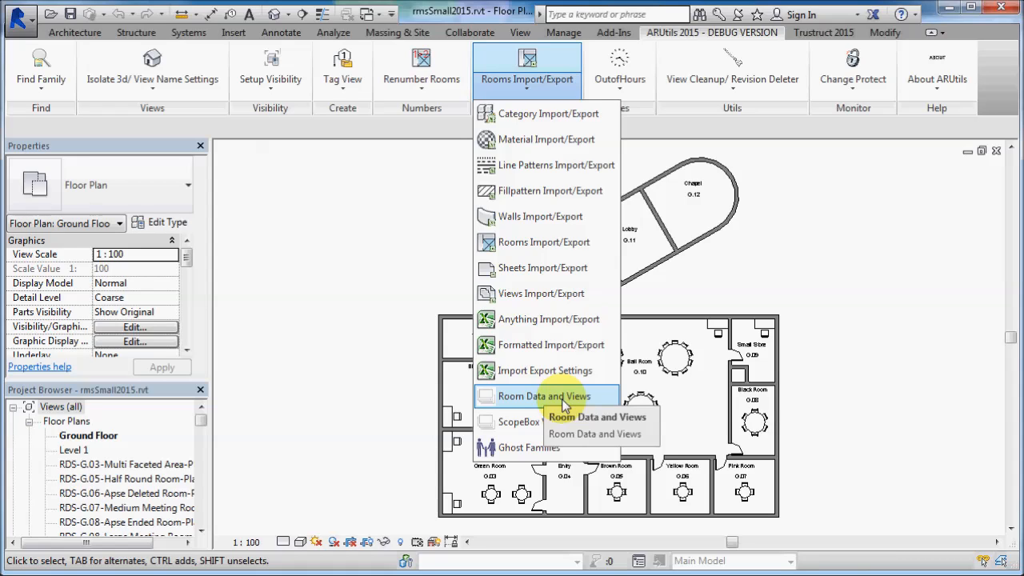
left_click(563, 397)
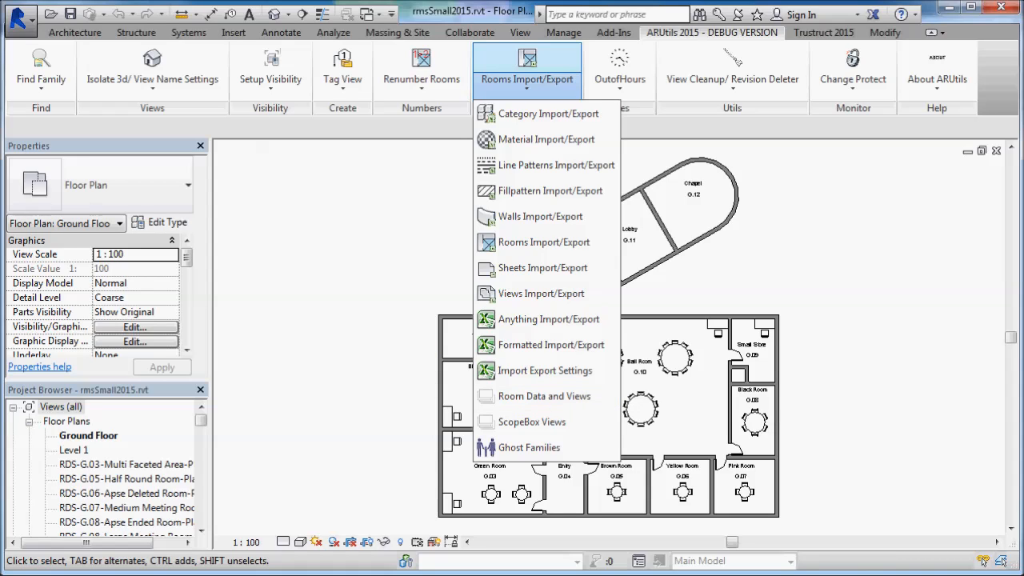
left_click(458, 208)
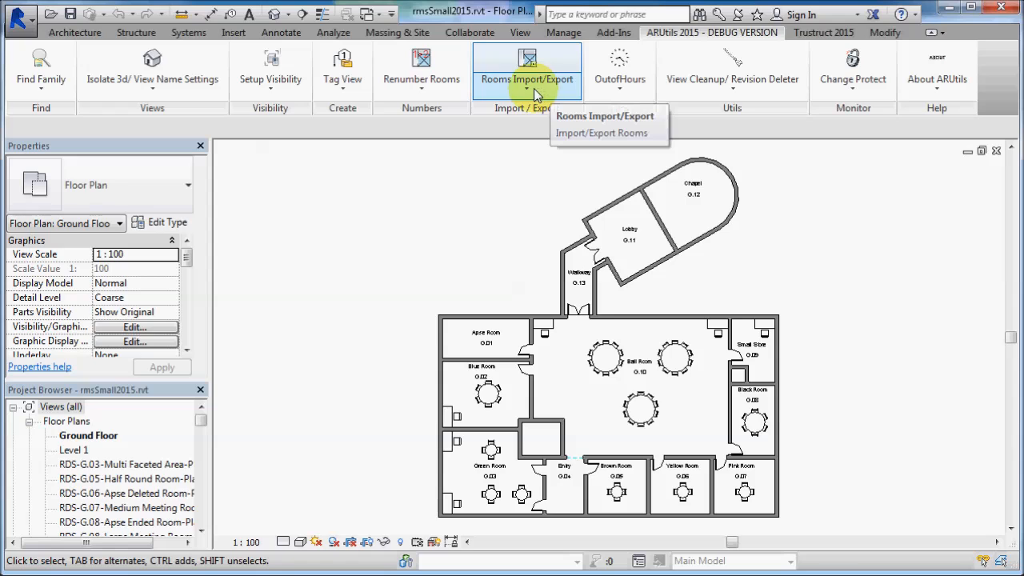
Step: Use Rooms Import/Export to export the rooms for creation to C:\temp\importrooms.xlsx, overwriting the existing file
left_click(526, 64)
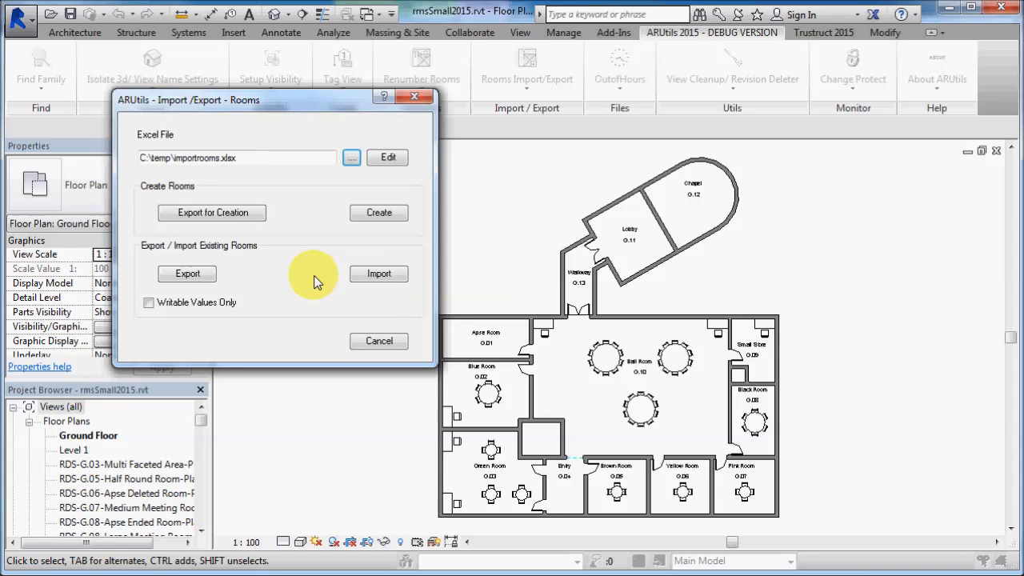
left_click(307, 199)
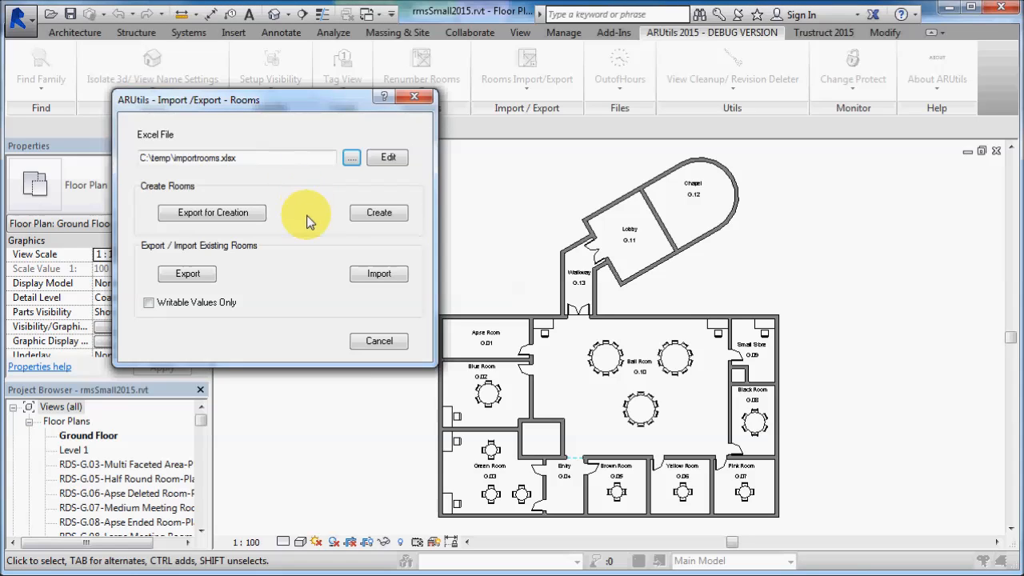
left_click(237, 216)
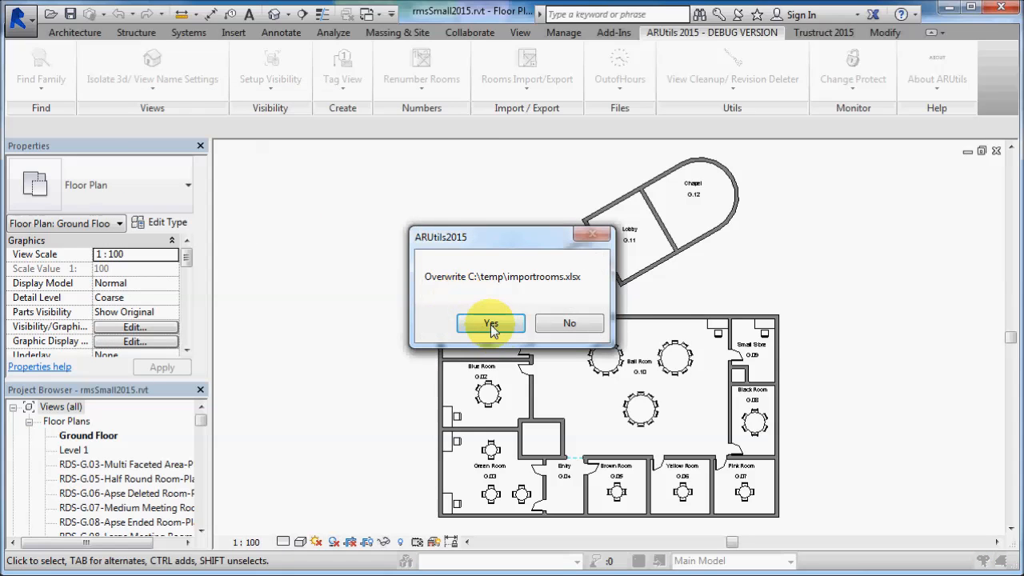
left_click(490, 324)
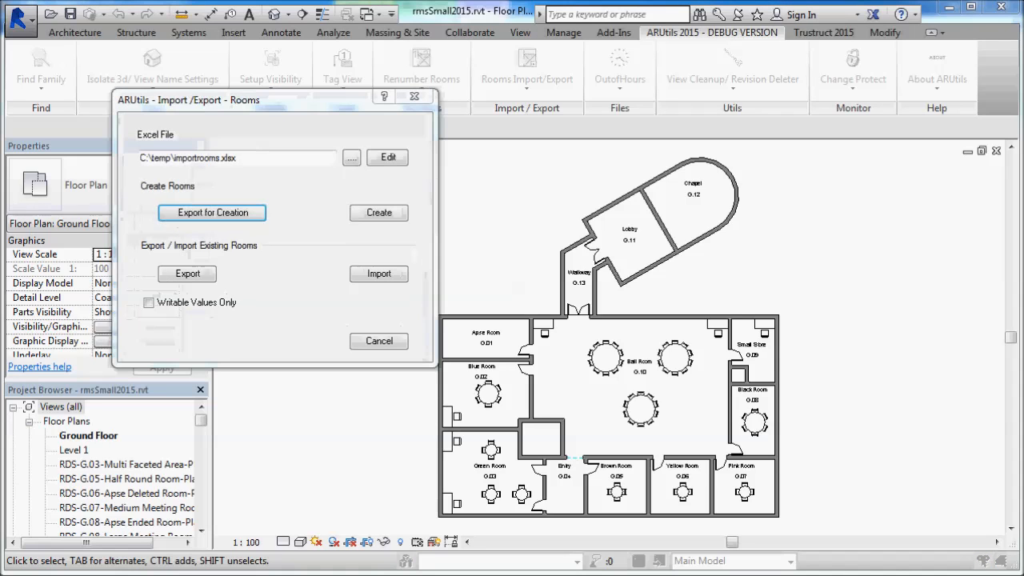
Step: Bring importrooms.xlsx into view in Excel and fit the Name column's width to its contents
left_click_drag(0, 72, 1022, 40)
left_click_drag(703, 24, 436, 33)
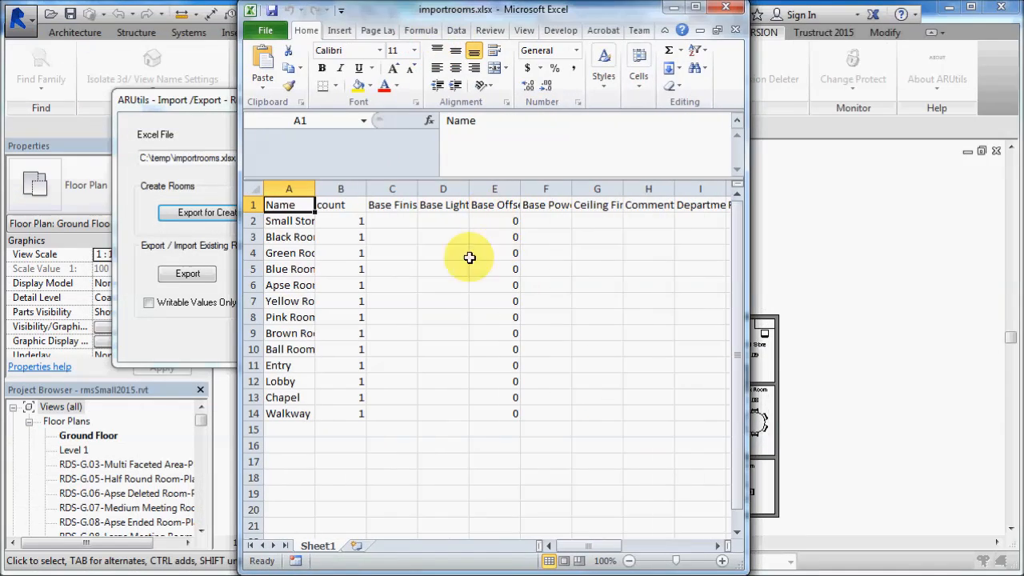
double_click(312, 188)
left_click(320, 189)
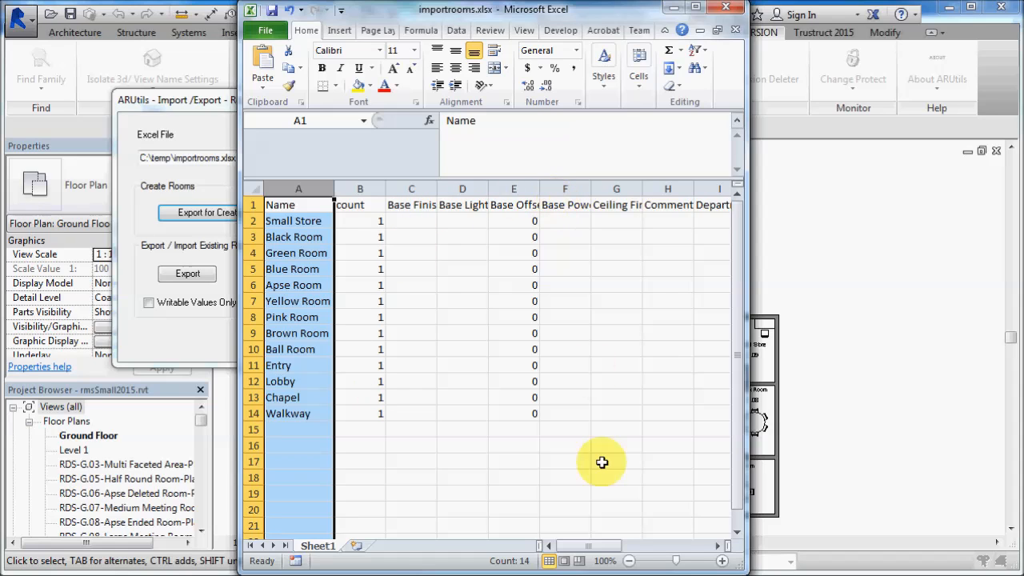
Step: Delete columns D through V, from Base Lighting Load on onward, from the exported room sheet
left_click(610, 548)
left_click_drag(610, 549, 722, 540)
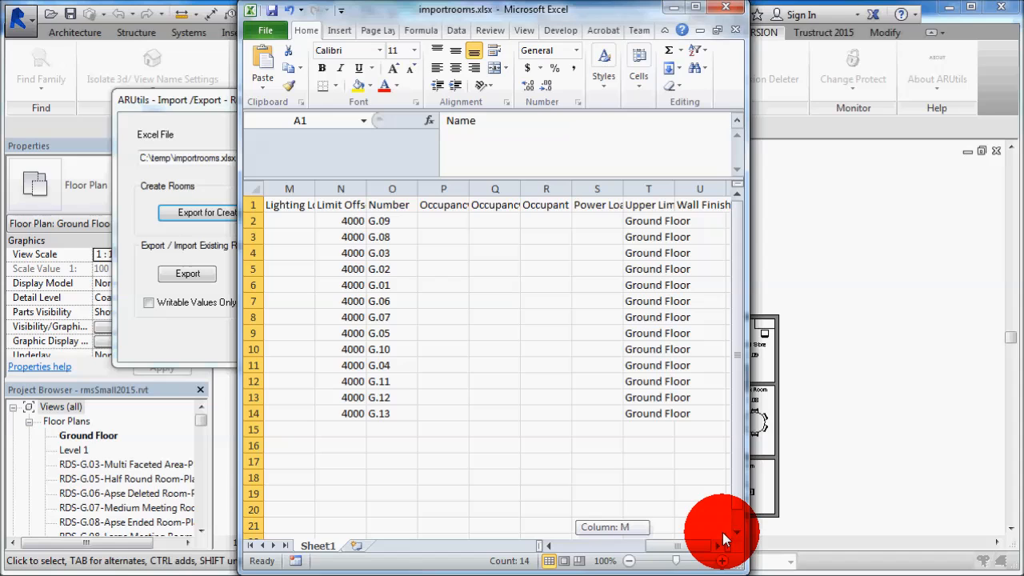
left_click_drag(722, 533, 548, 539)
left_click_drag(463, 188, 567, 201)
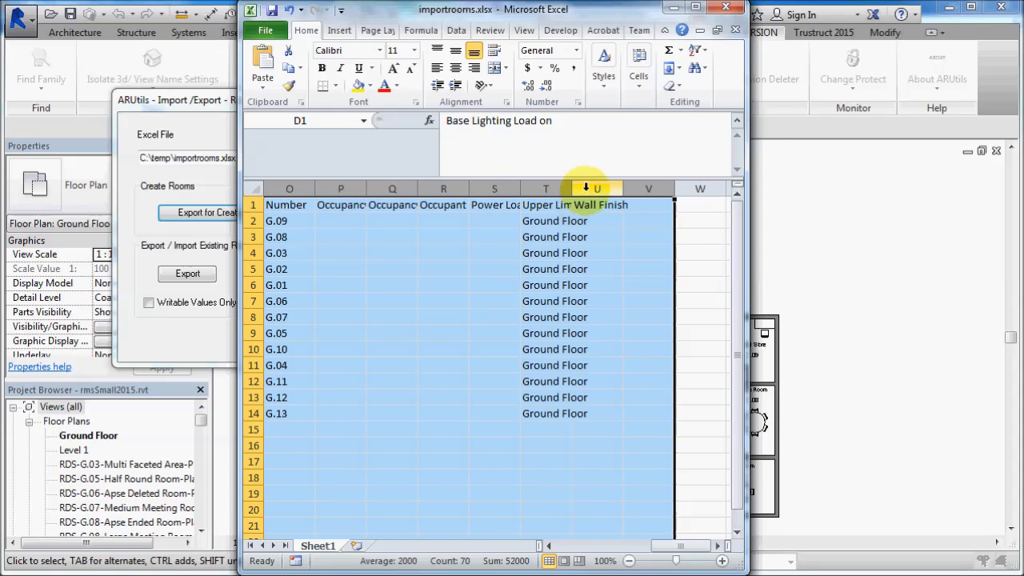
right_click(591, 189)
left_click(646, 315)
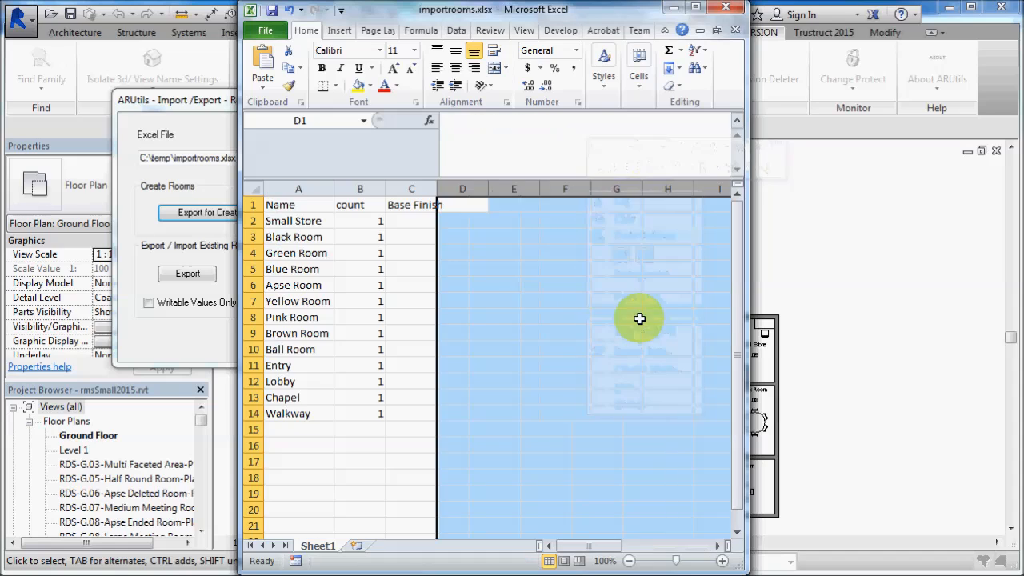
Step: Fill the Base Finish cells C2 to C14 with Concrete, and save and close the workbook
left_click(414, 222)
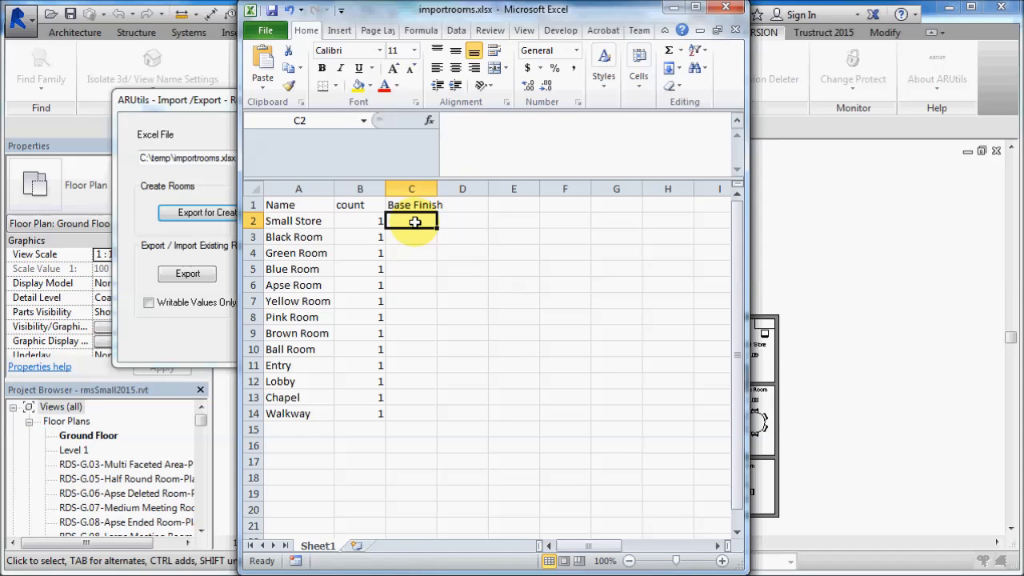
type("Concrete")
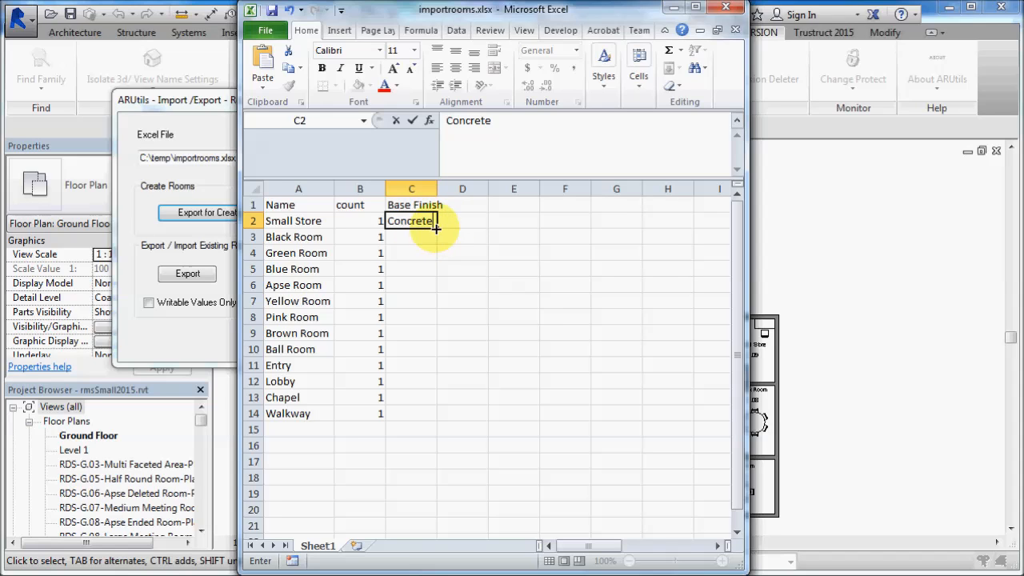
left_click_drag(436, 228, 445, 427)
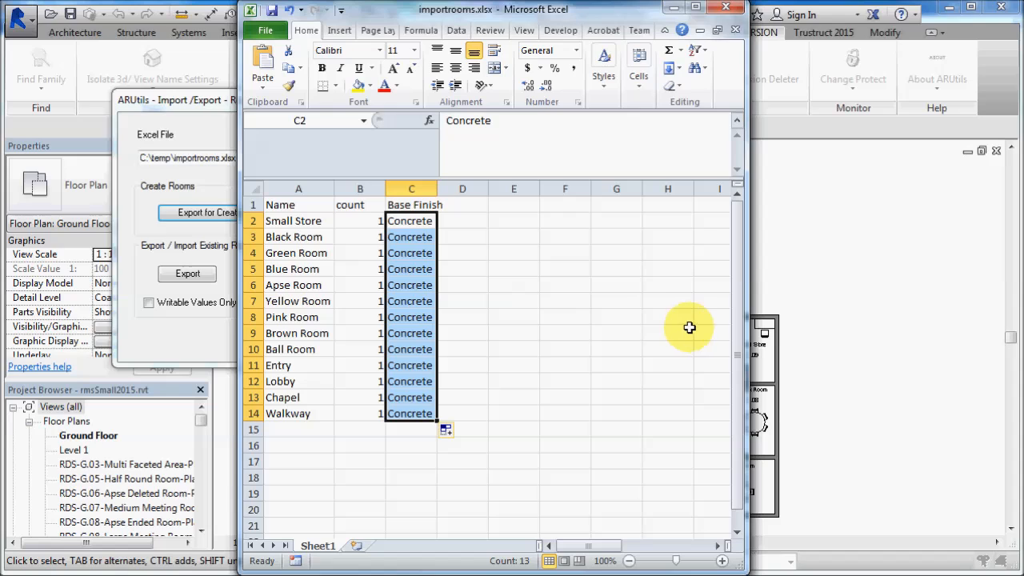
left_click(271, 11)
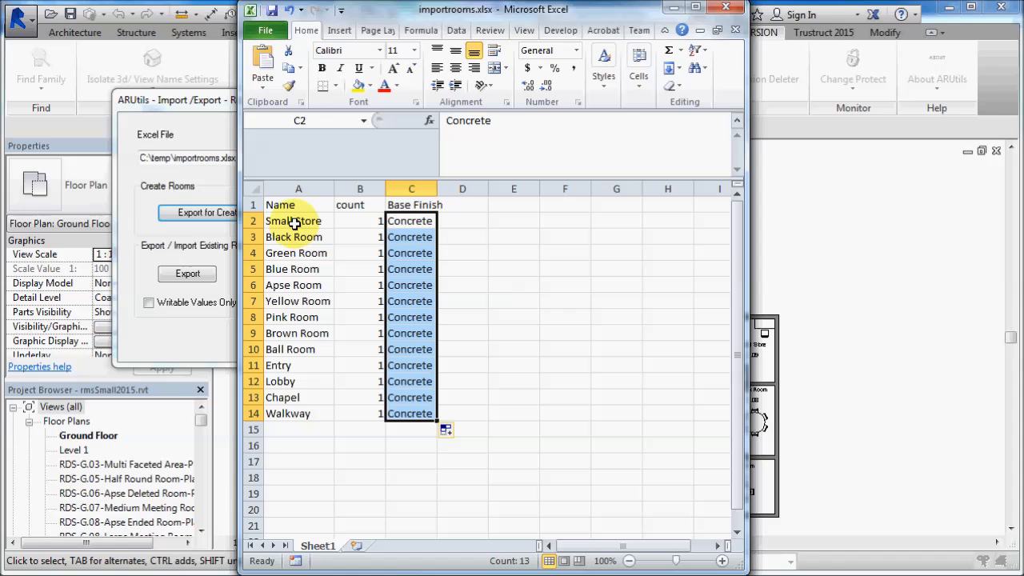
left_click(725, 8)
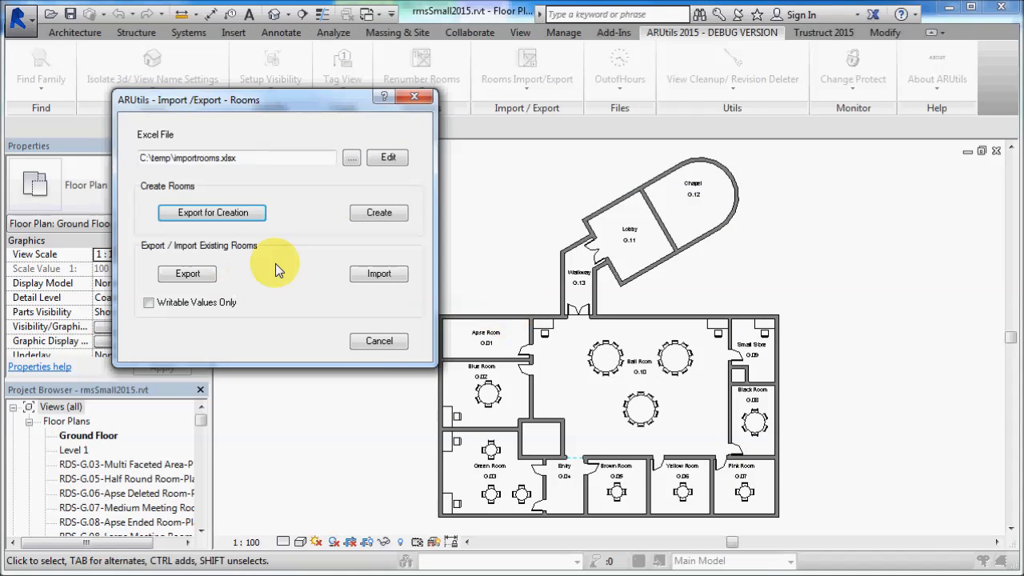
Step: Create the rooms from importrooms.xlsx in the New Construction phase and accept the room creation log
left_click(381, 214)
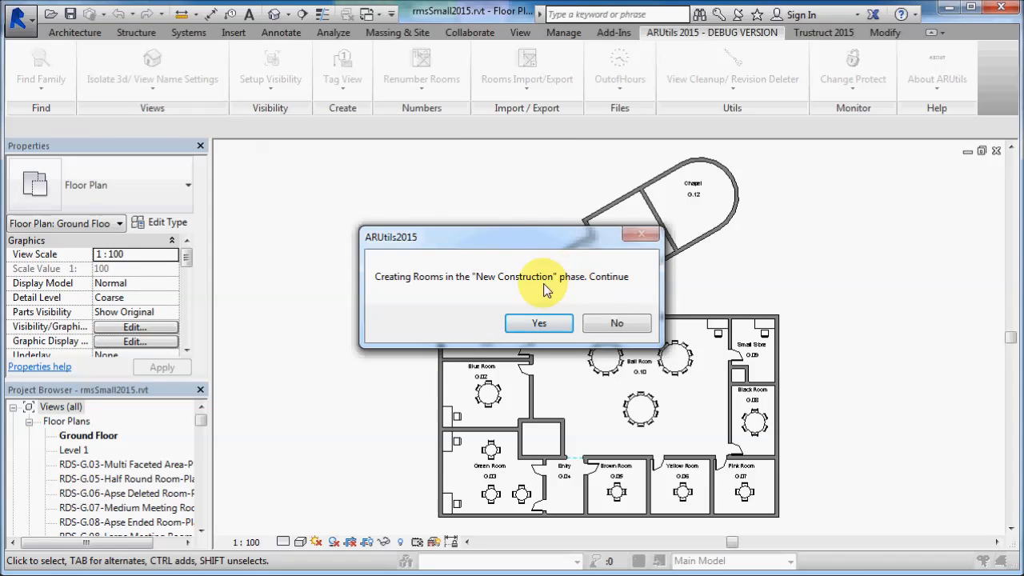
left_click(540, 325)
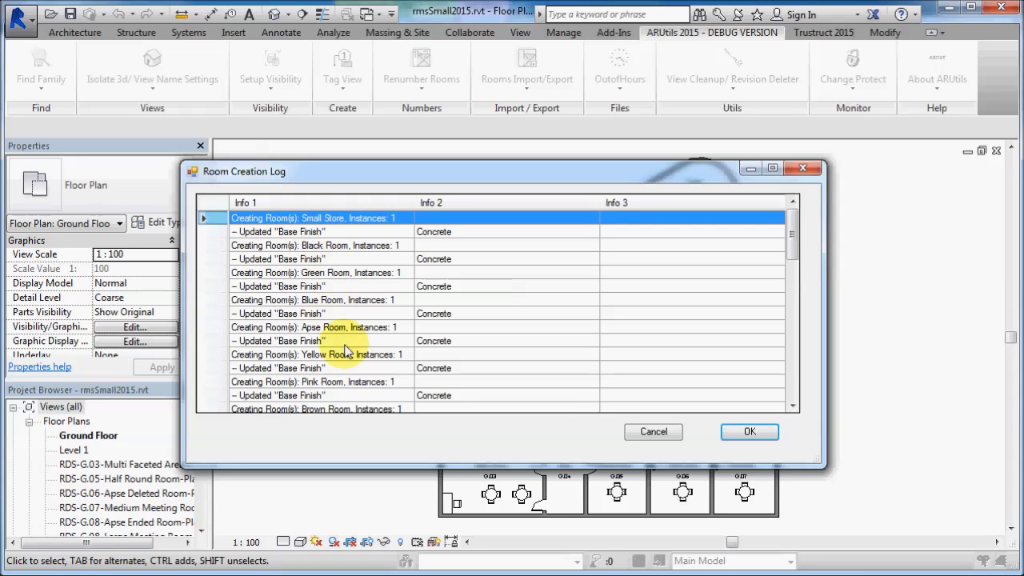
left_click(749, 431)
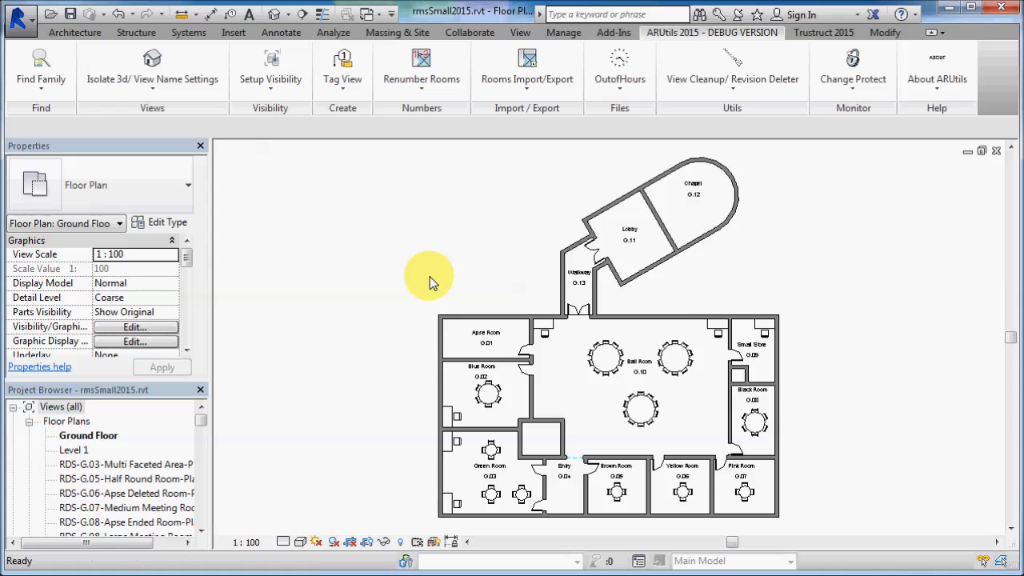
Step: Place the unplaced room G.17 Blue Room in the small empty space above Entry and check its Base Finish property
key("r")
key("m")
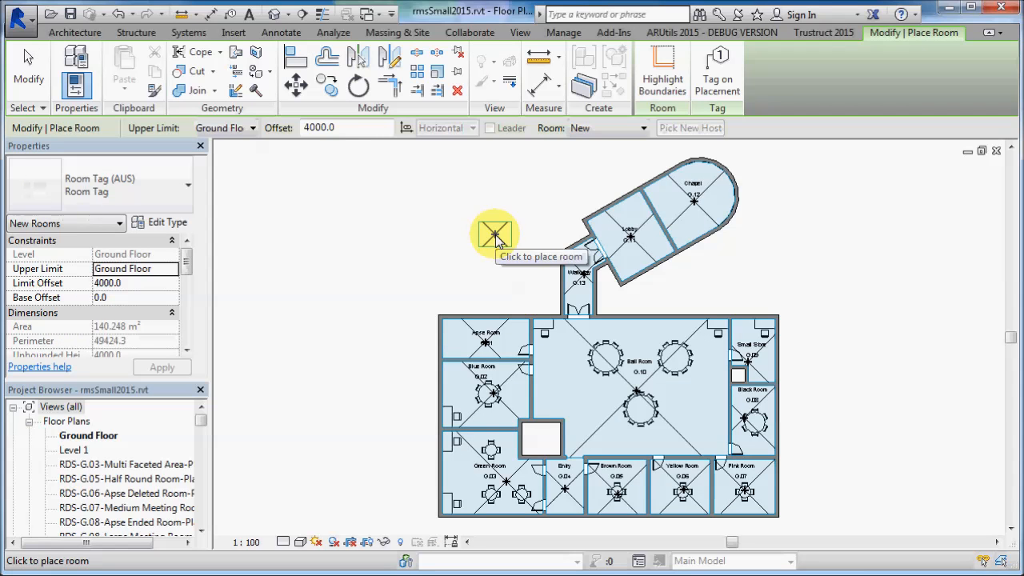
left_click(644, 129)
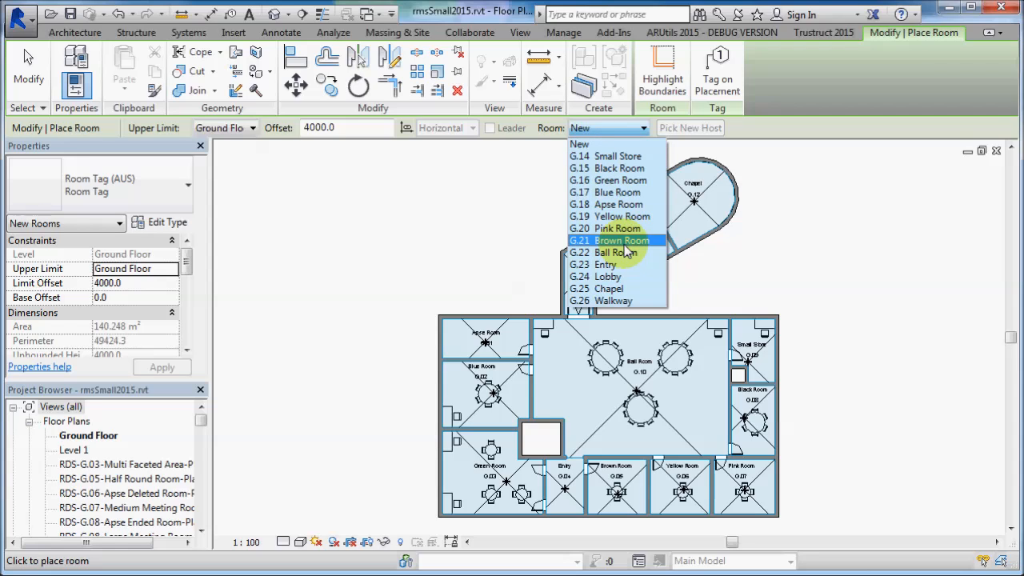
left_click(617, 192)
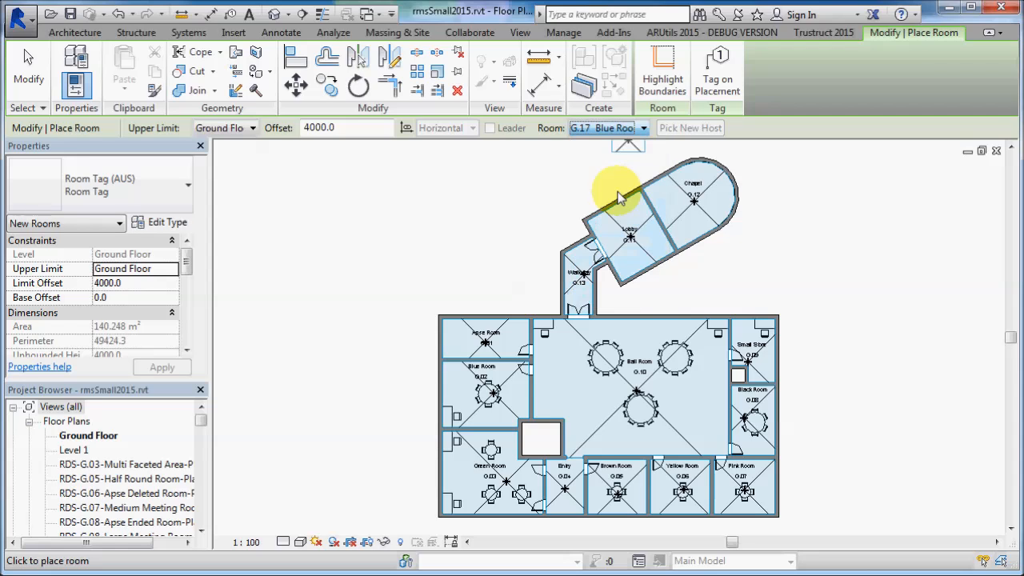
left_click(542, 445)
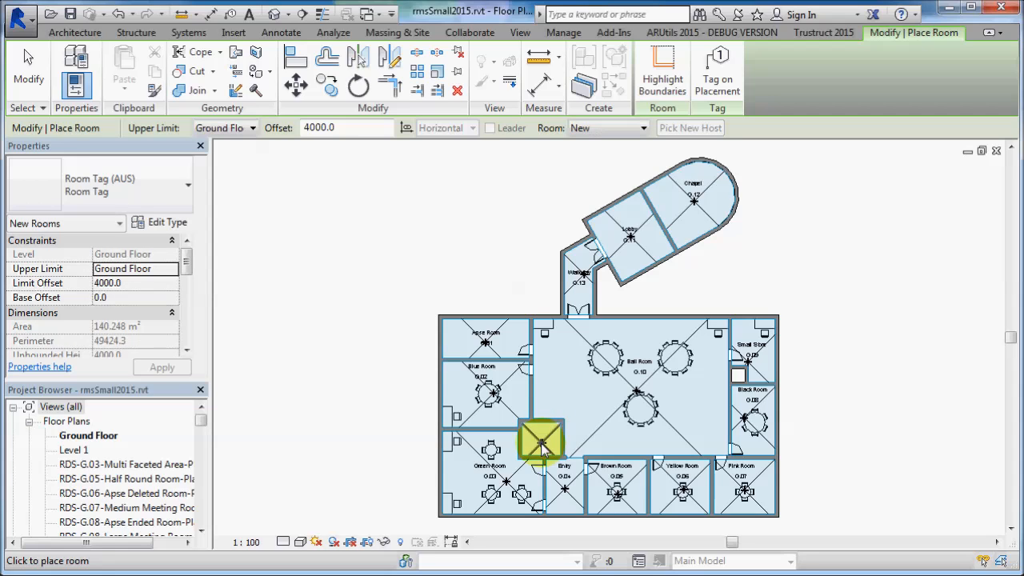
key("Escape")
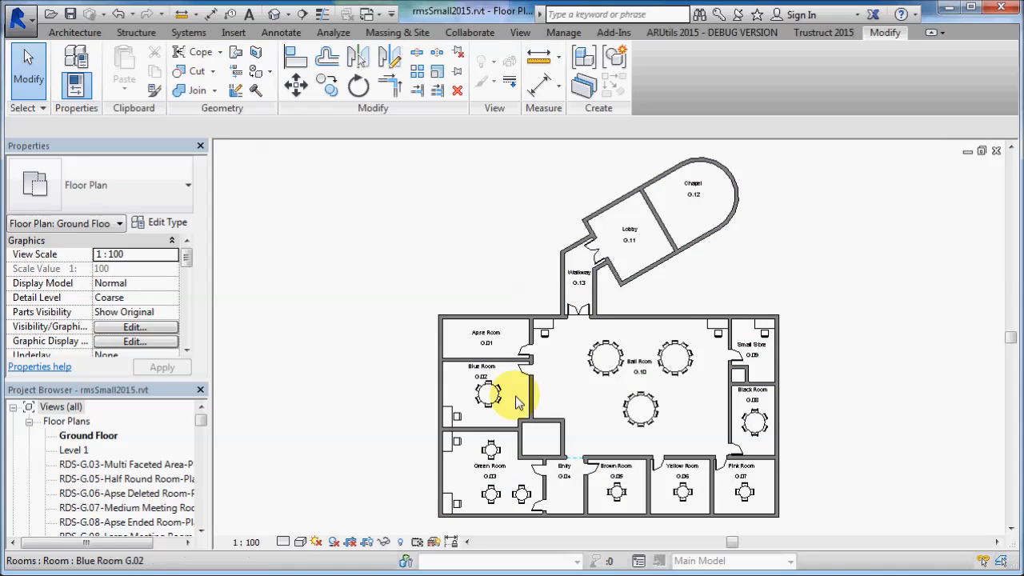
left_click(541, 436)
left_click_drag(185, 267, 200, 322)
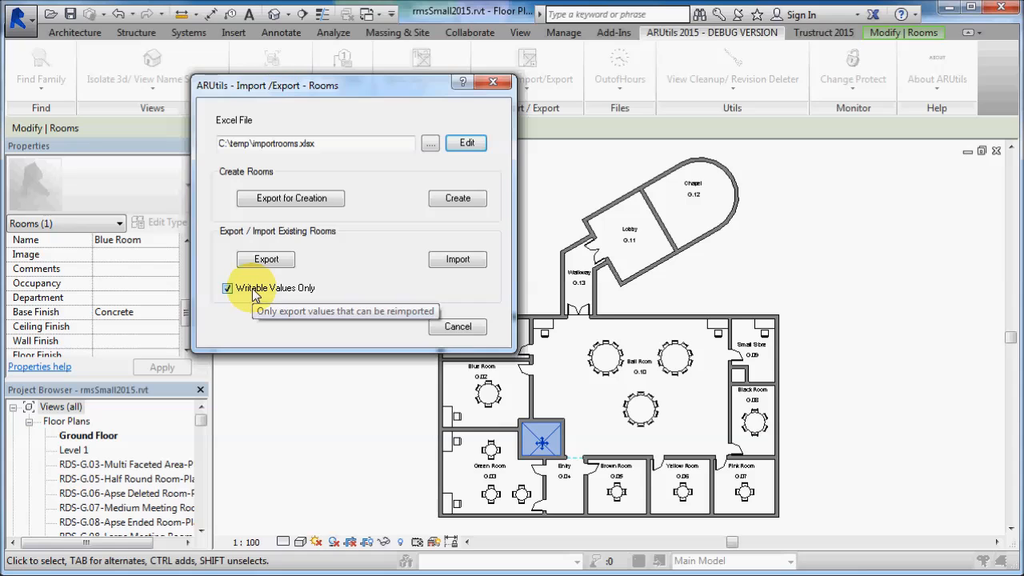
Step: Export the existing rooms with writable values only to C:\temp\importrooms.xlsx, overwriting the existing file
left_click(265, 259)
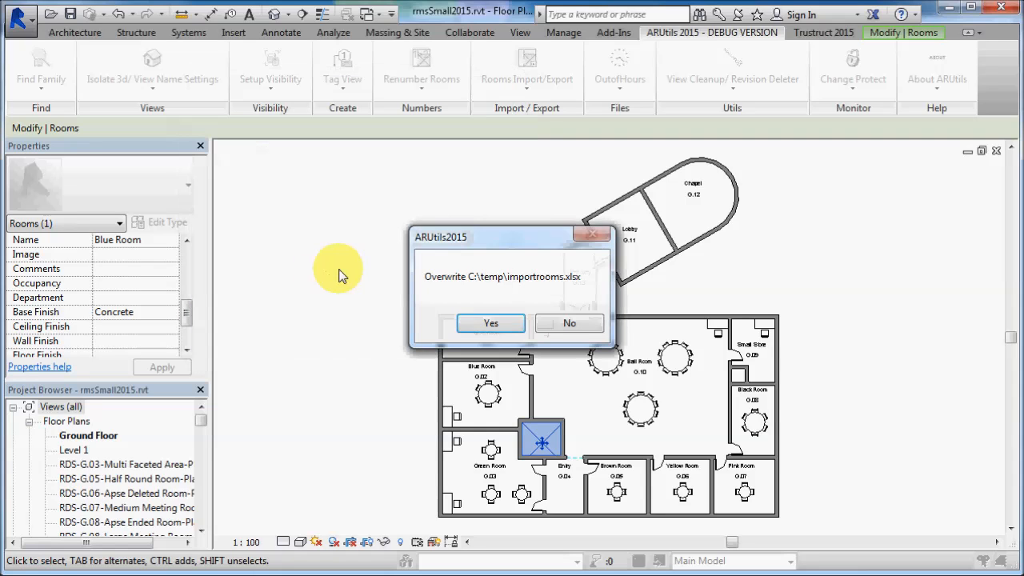
left_click(512, 328)
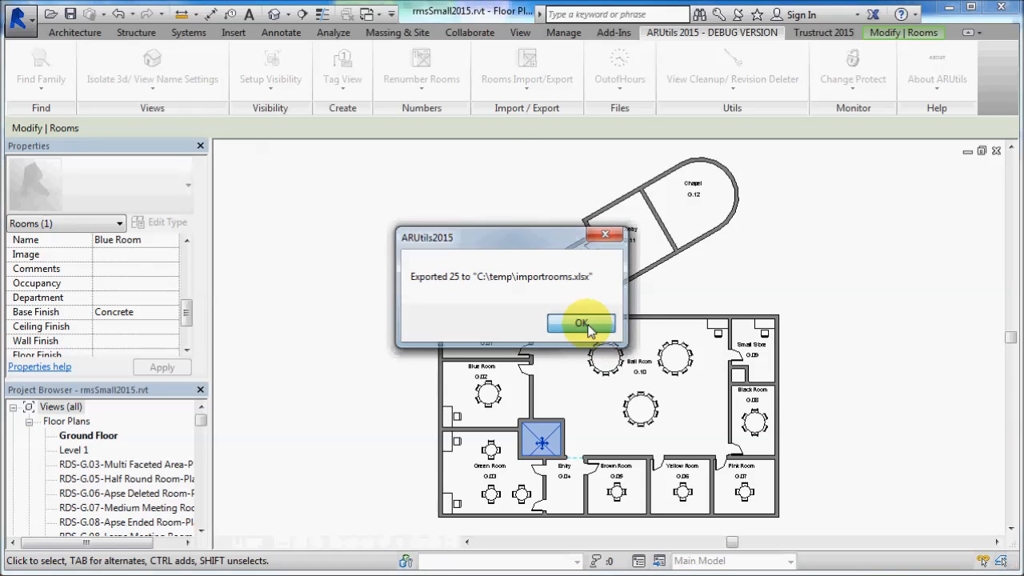
left_click(581, 323)
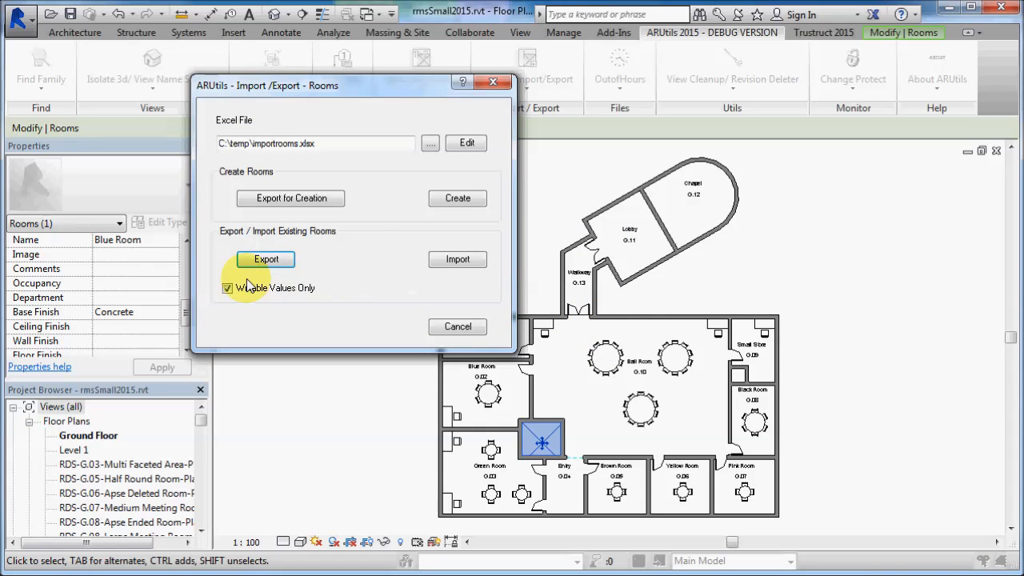
Step: Open the exported importrooms.xlsx in Excel for editing and fit all column widths to their contents
left_click(466, 144)
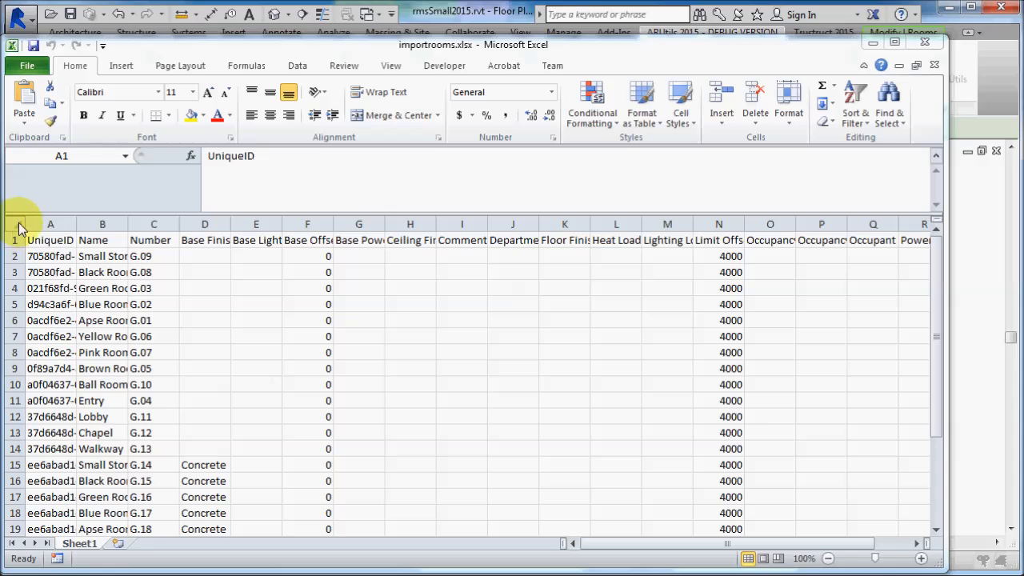
double_click(77, 224)
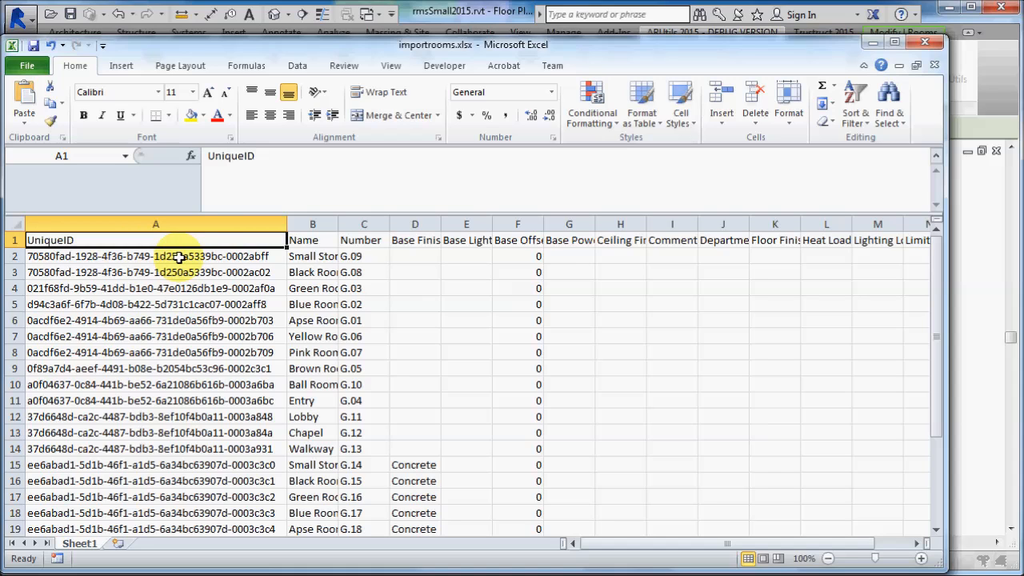
left_click(14, 224)
double_click(286, 223)
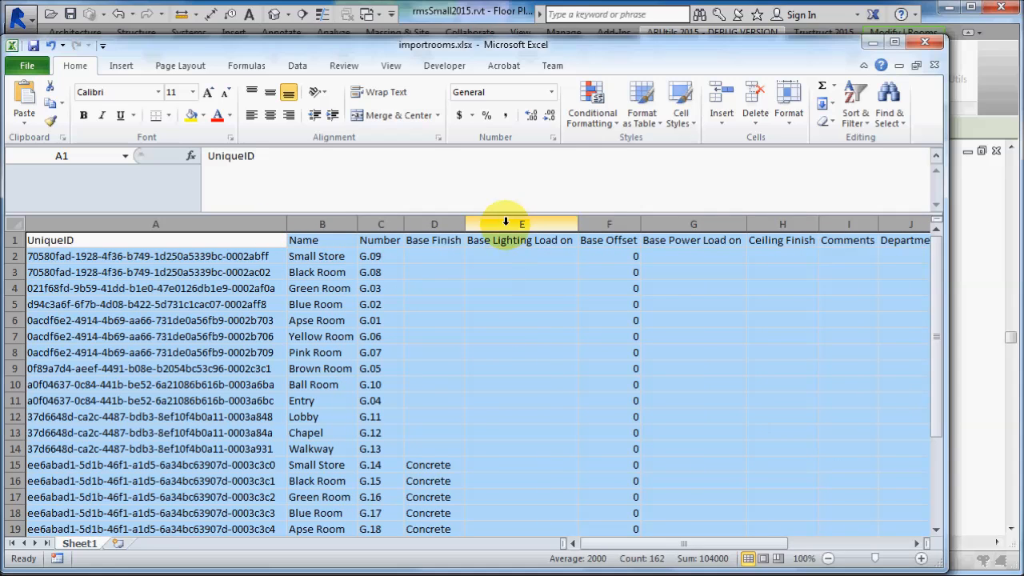
Step: Fill the Base Finish column with Timber for all rooms, from D2 to the last room row
left_click(432, 257)
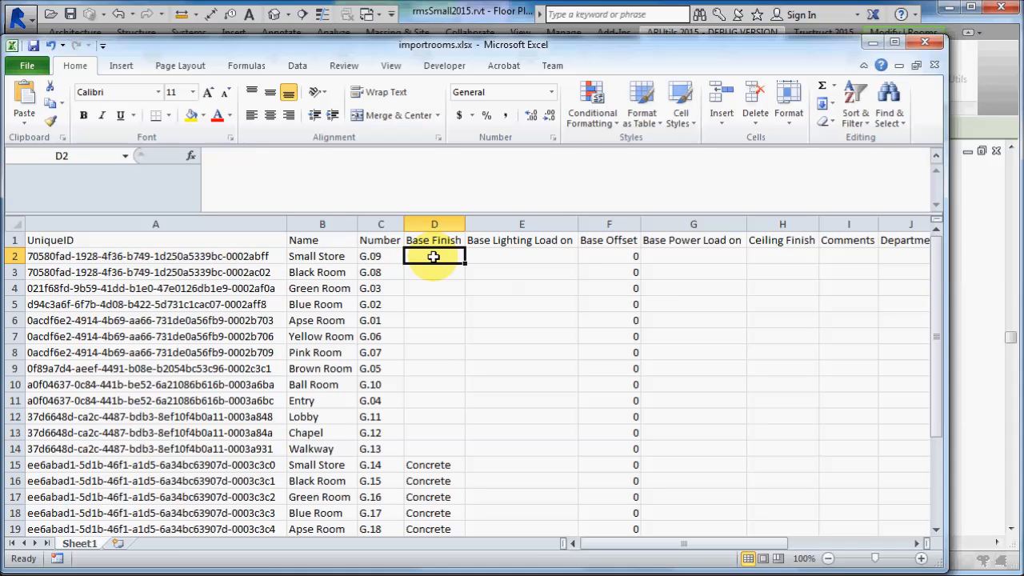
type("Timber")
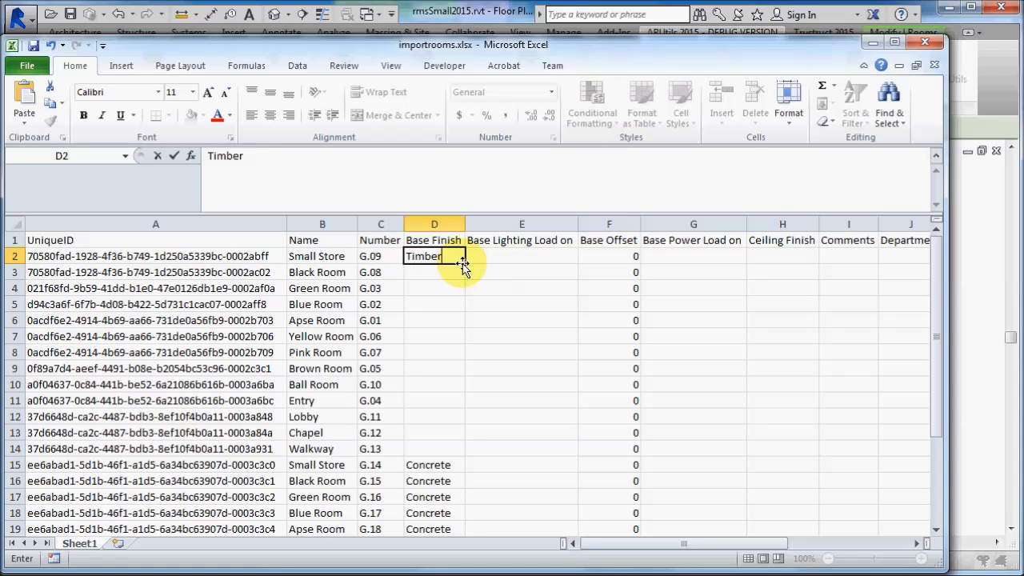
left_click_drag(465, 264, 464, 504)
scroll(376, 511, "up", 4)
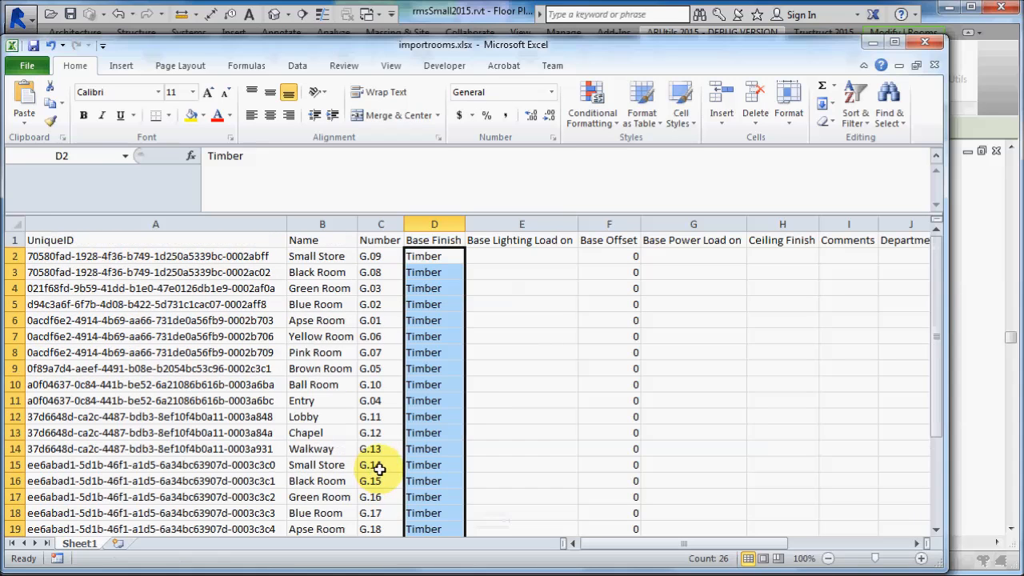
Step: Renumber the rooms in the Number column from 1 to 26, filling the series from C2 to C27
left_click(379, 257)
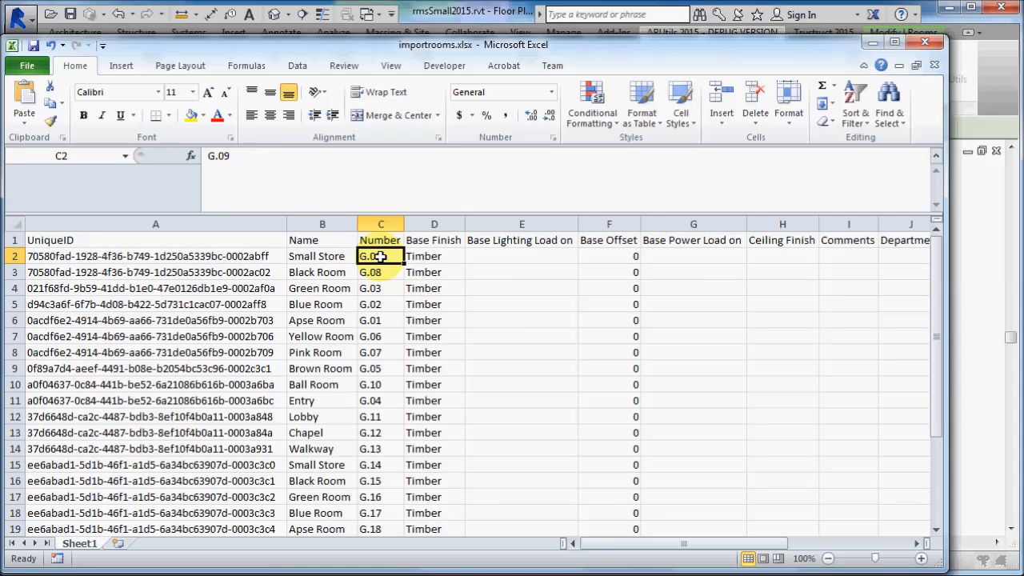
type("1")
left_click(369, 271)
type("2")
left_click(379, 256)
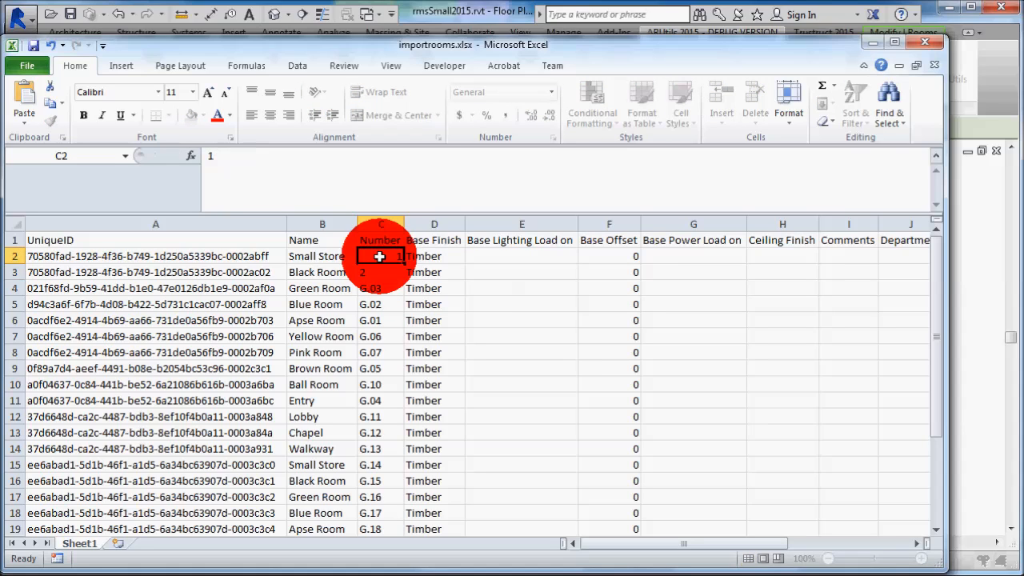
left_click_drag(393, 258, 410, 521)
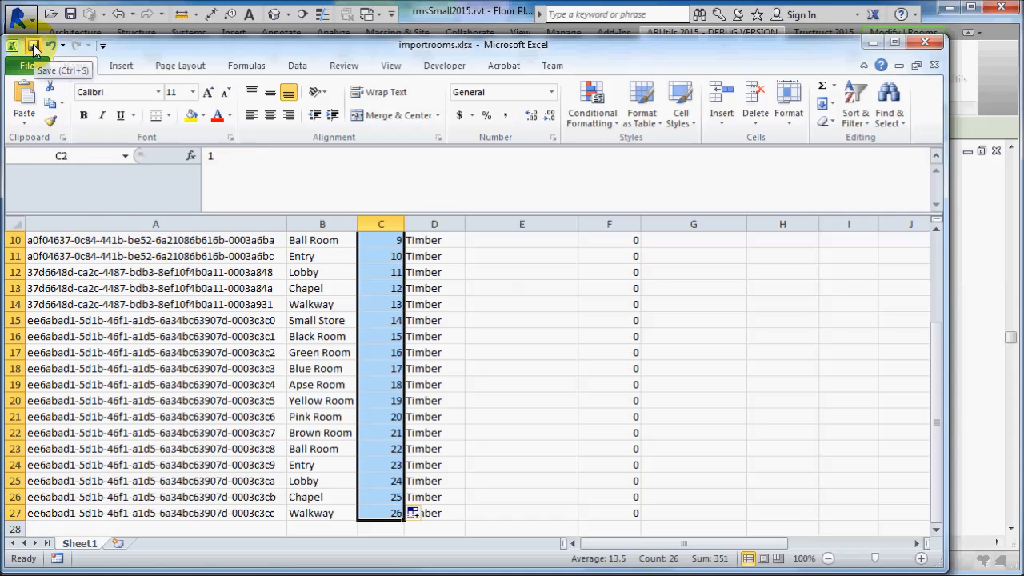
Step: Save and close importrooms.xlsx, and import its values into the existing Revit rooms with the Rooms Import/Export tool
left_click(34, 48)
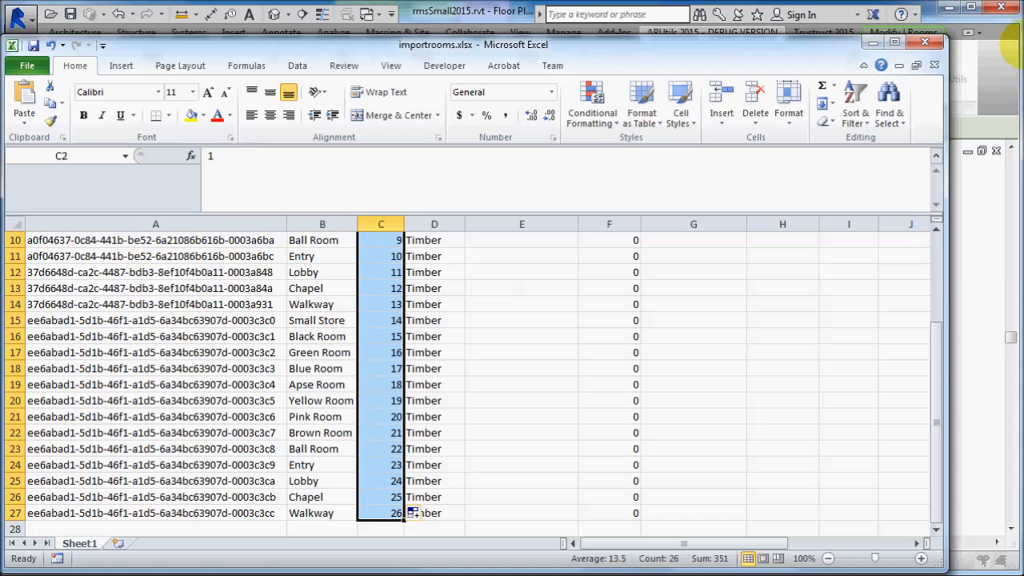
left_click(926, 43)
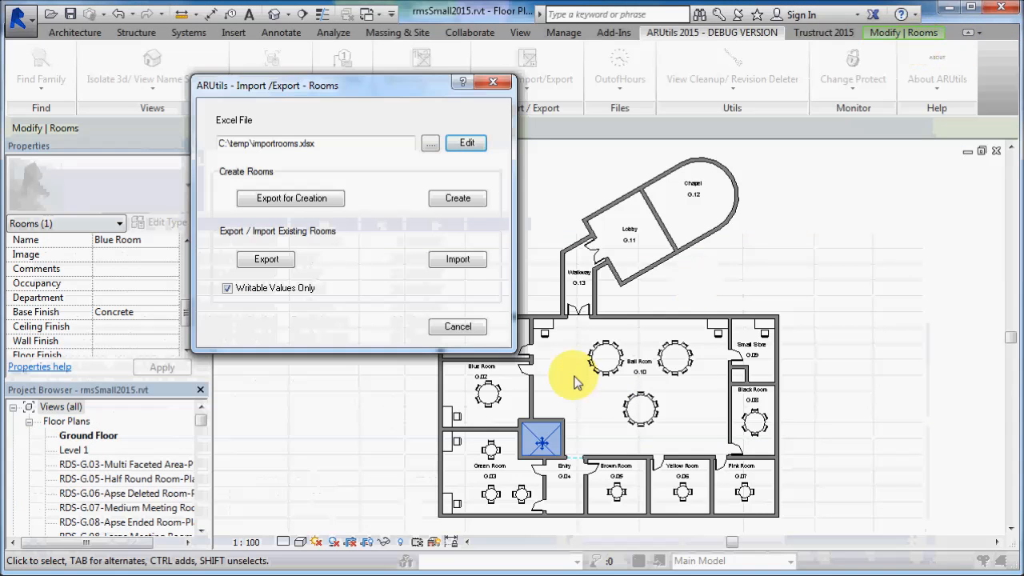
left_click(449, 260)
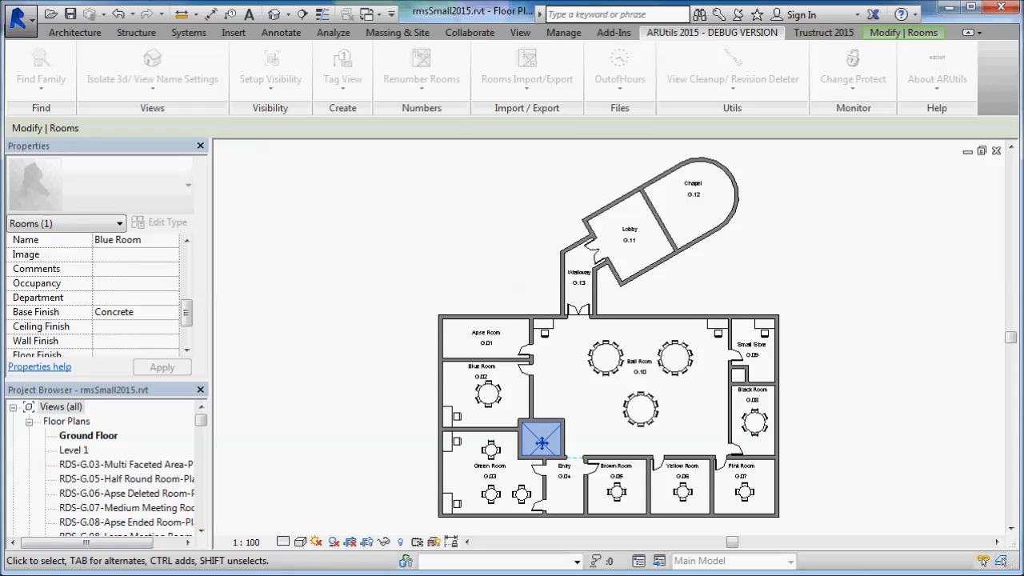
left_click_drag(1, 196, 379, 171)
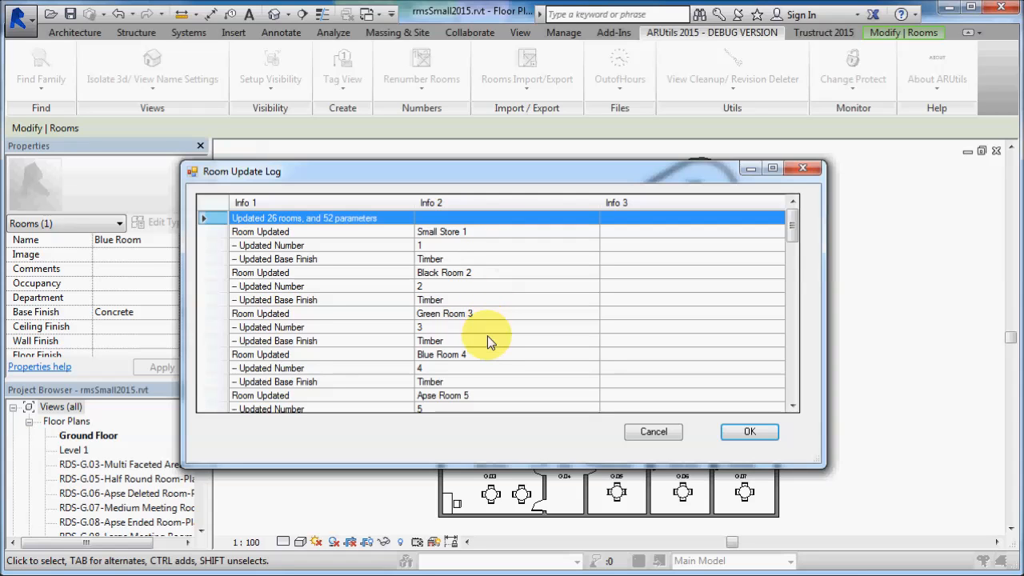
left_click(749, 432)
left_click(493, 84)
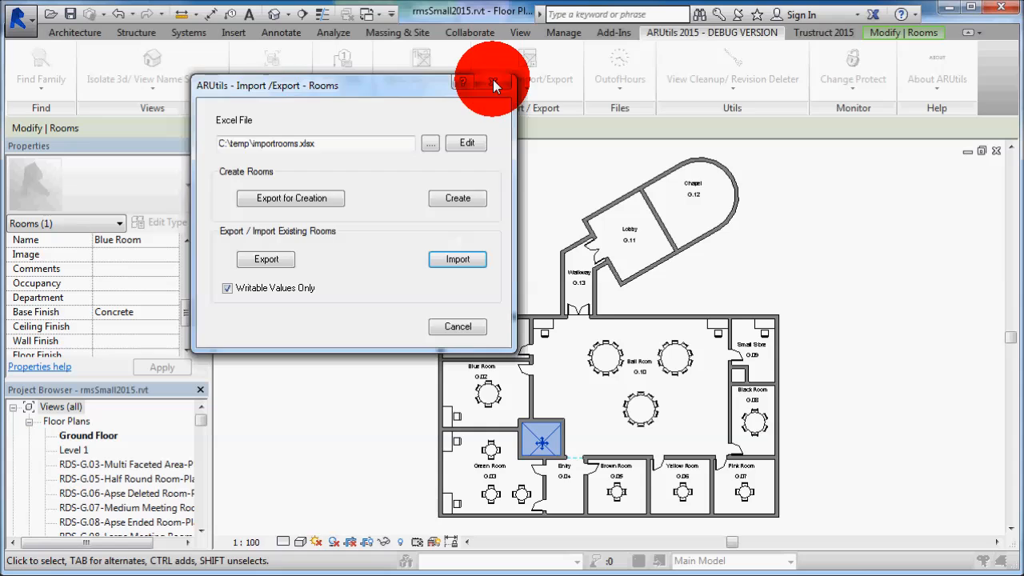
Step: Select the Apse Room in the plan and check its Number and Base Finish properties
scroll(489, 318, "up", 4)
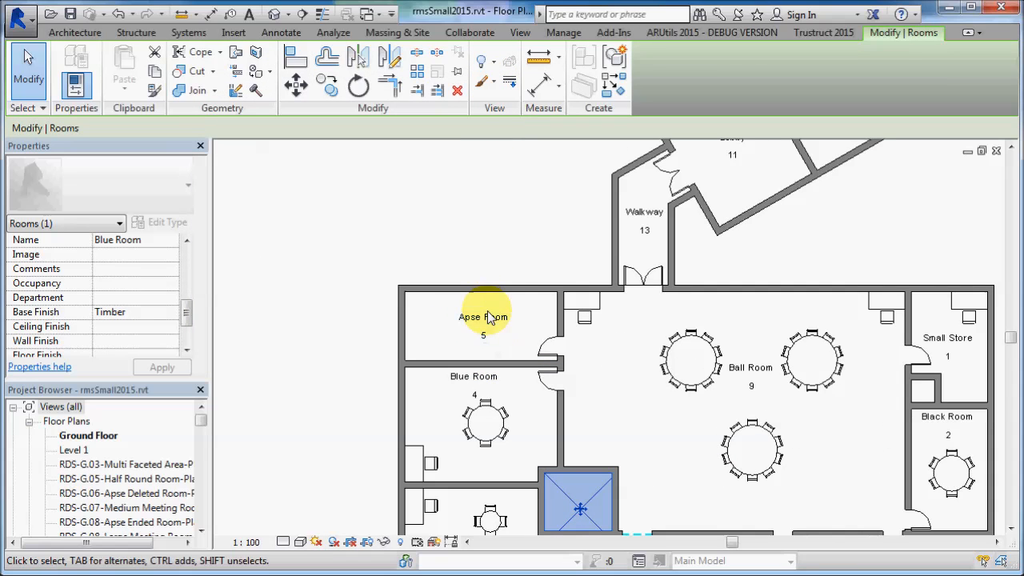
left_click(490, 323)
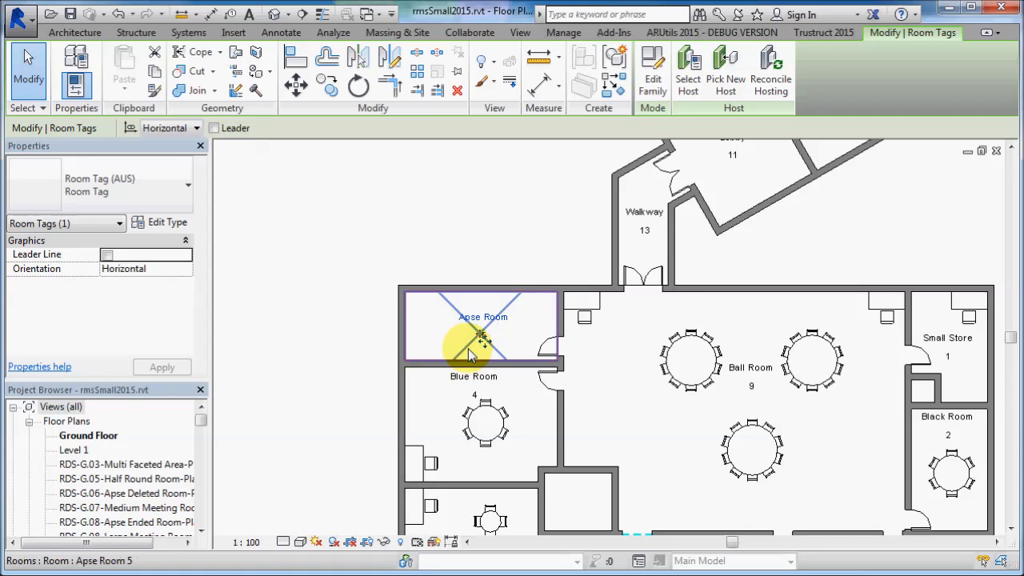
left_click(470, 354)
left_click_drag(189, 267, 198, 311)
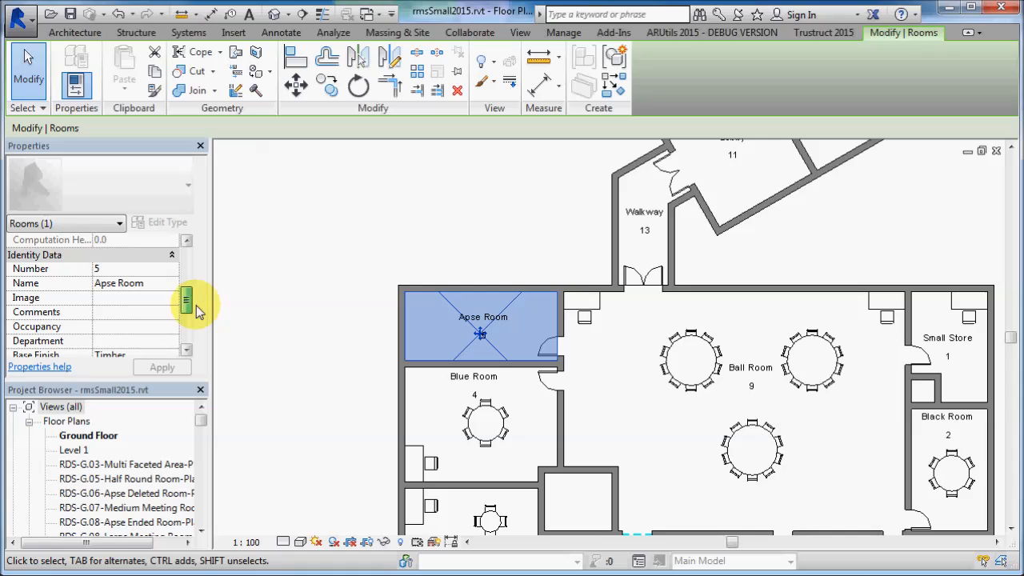
left_click_drag(188, 307, 187, 317)
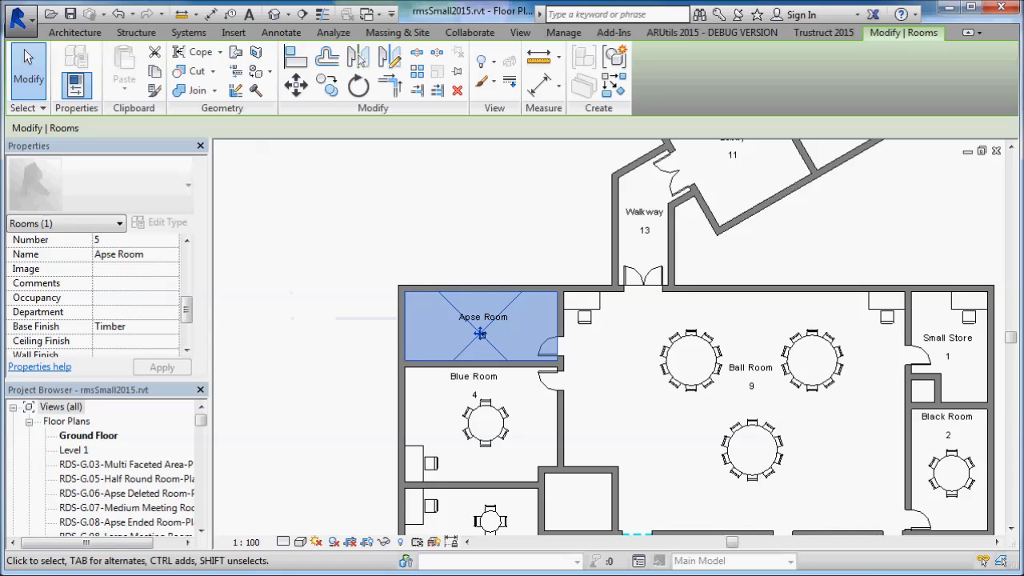
Step: Start renumbering rooms with prefix G., start number 1 and two number places, including doors, windows, views and notes
left_click(709, 32)
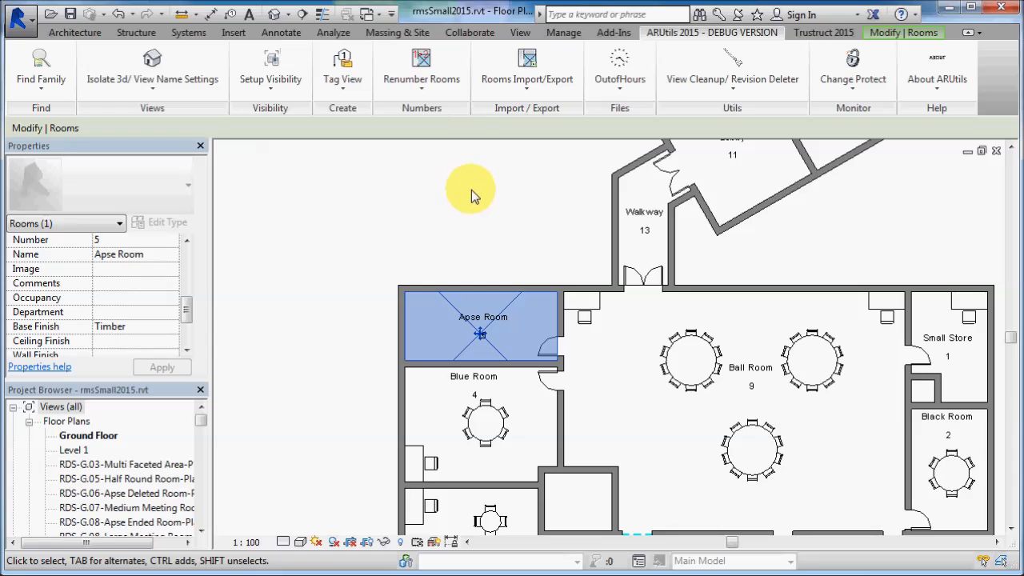
left_click(419, 67)
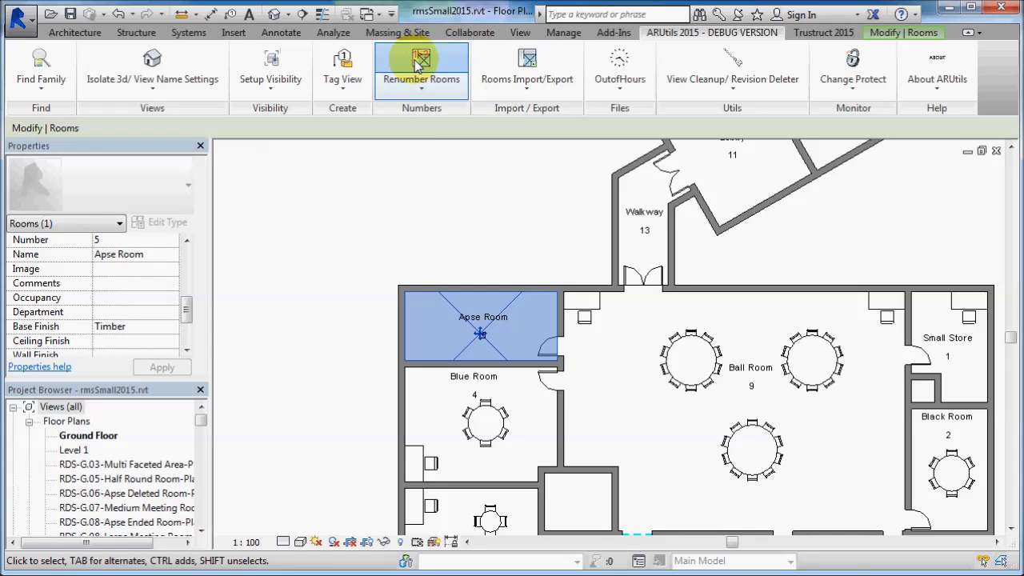
left_click_drag(207, 222, 443, 138)
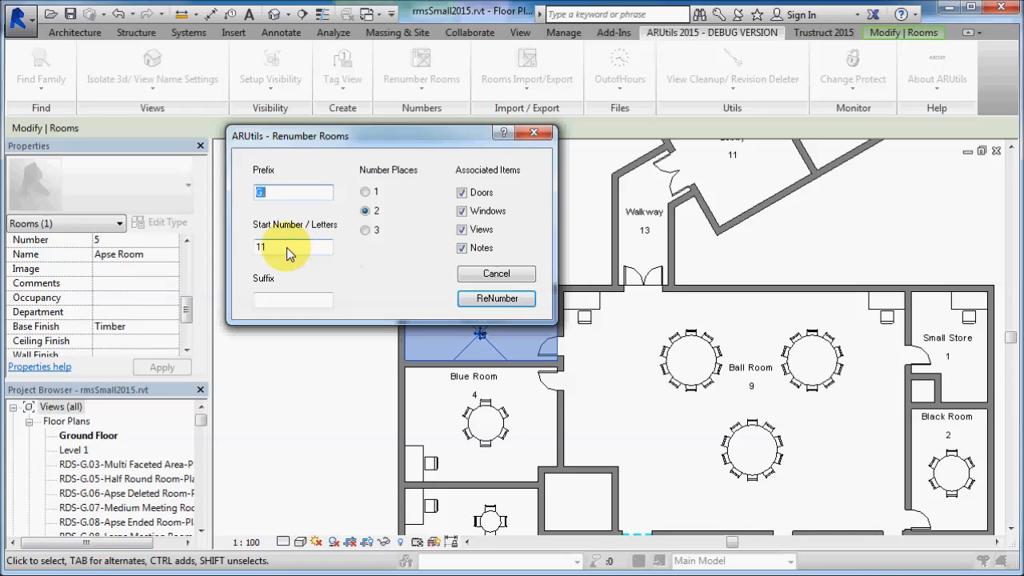
type("G.")
key("Tab")
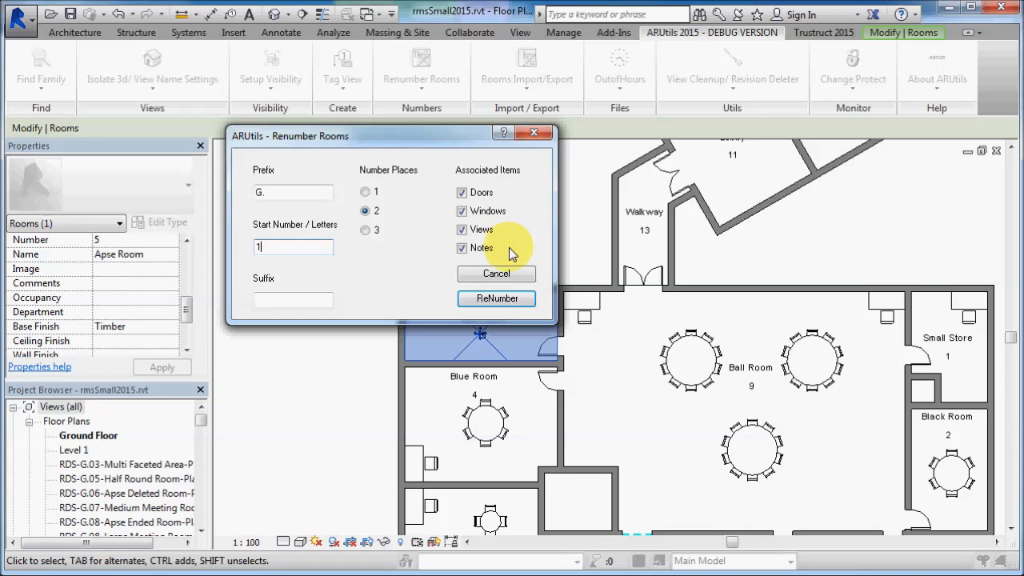
left_click(490, 298)
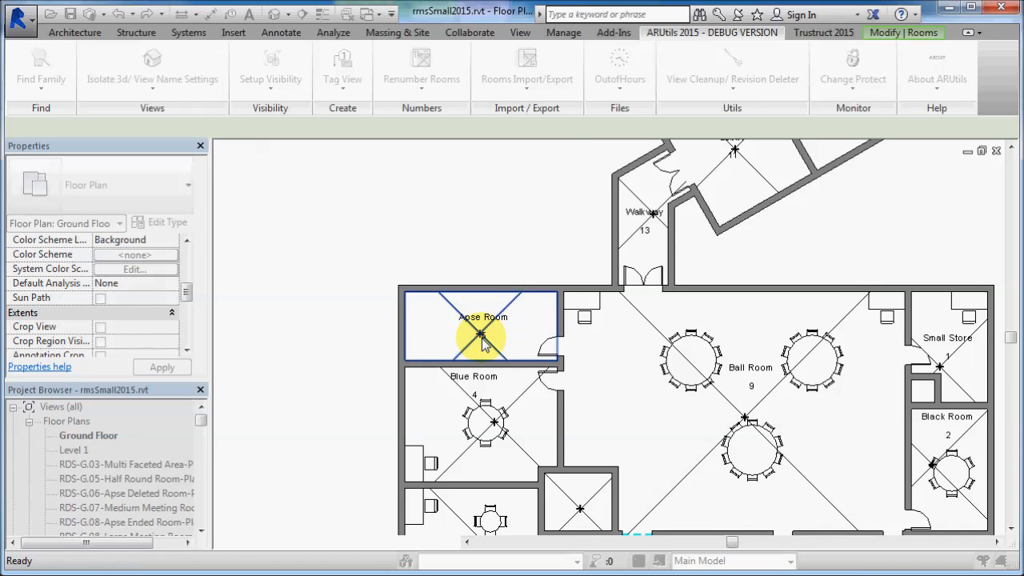
Step: Number Apse Room, Blue Room, Green Room, the small untagged room above Entry and Ball Room as G.01 to G.05 in that order
left_click(482, 337)
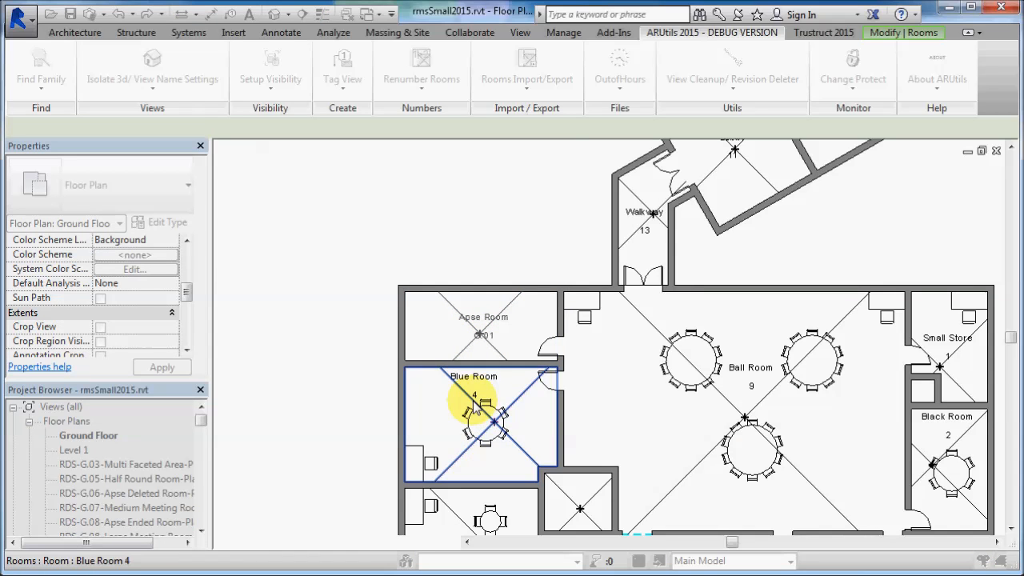
left_click(472, 408)
left_click(453, 521)
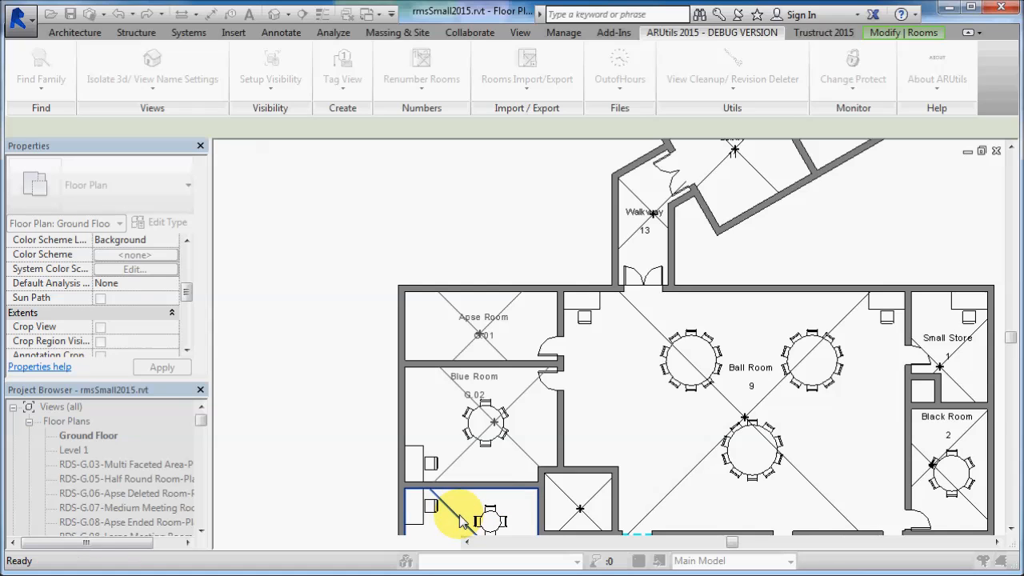
left_click(570, 502)
left_click(699, 467)
Step: Number Black Room, Small Store, Walkway, Lobby and Chapel as G.06 to G.10 in that order
left_click(932, 461)
left_click(937, 350)
left_click(644, 231)
left_click(721, 170)
middle_click_drag(715, 238, 682, 304)
left_click(731, 237)
Step: Number Pink Room, Yellow Room, Brown Room, Entry and the small untagged room above Entry as G.11 to G.15 in that order
middle_click_drag(739, 390, 693, 265)
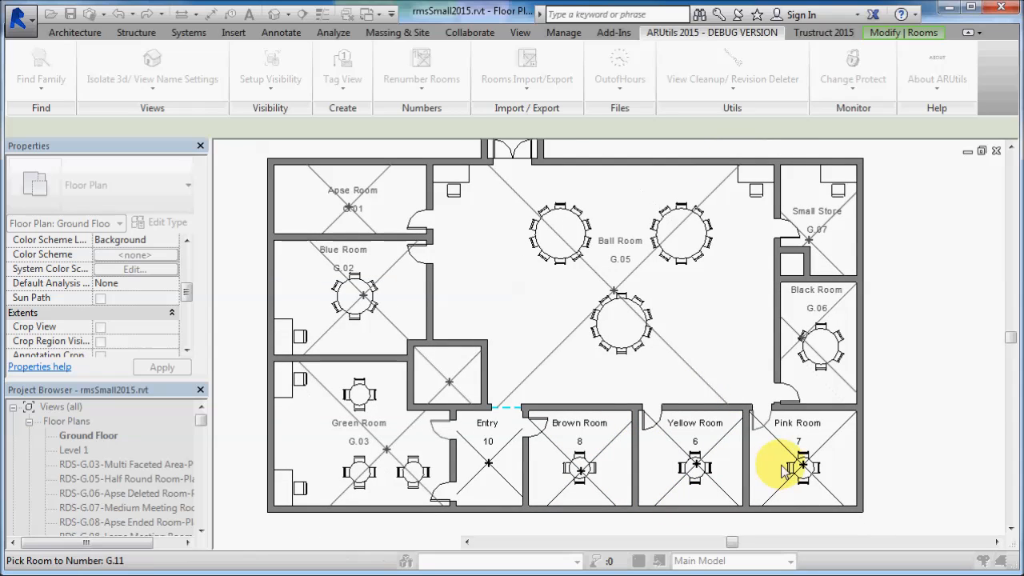
left_click(792, 458)
left_click(690, 458)
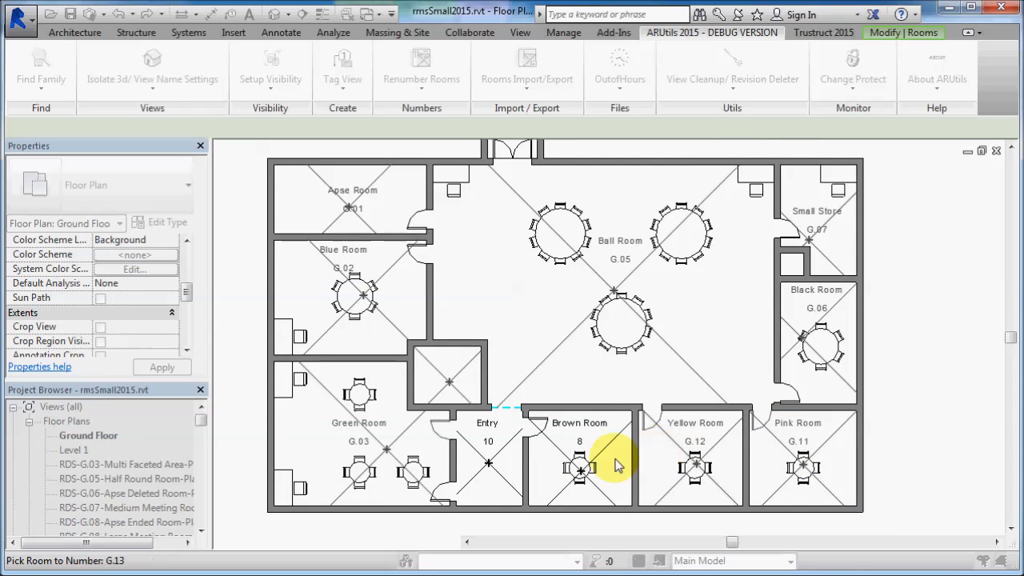
left_click(584, 459)
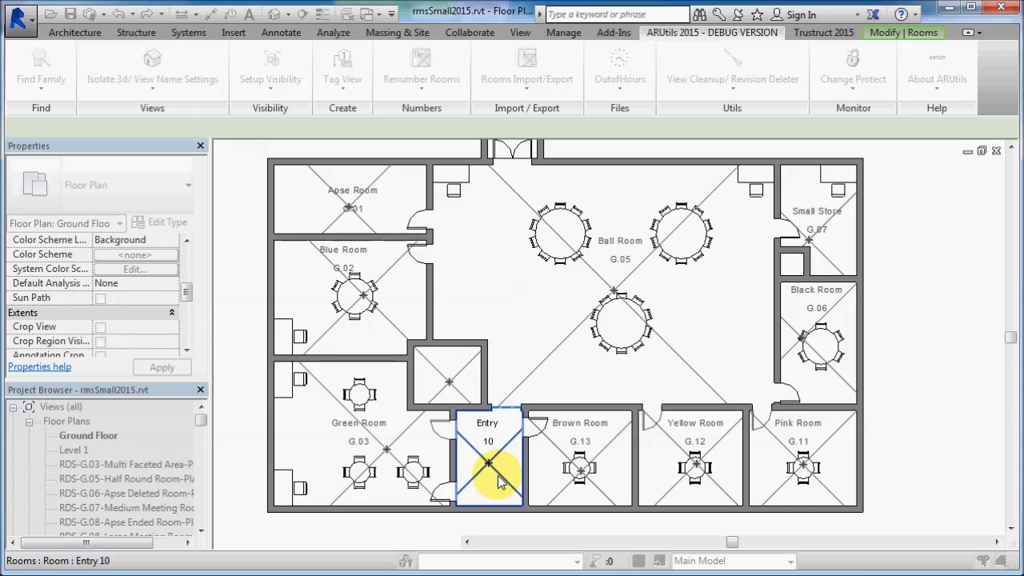
left_click(479, 464)
left_click(455, 387)
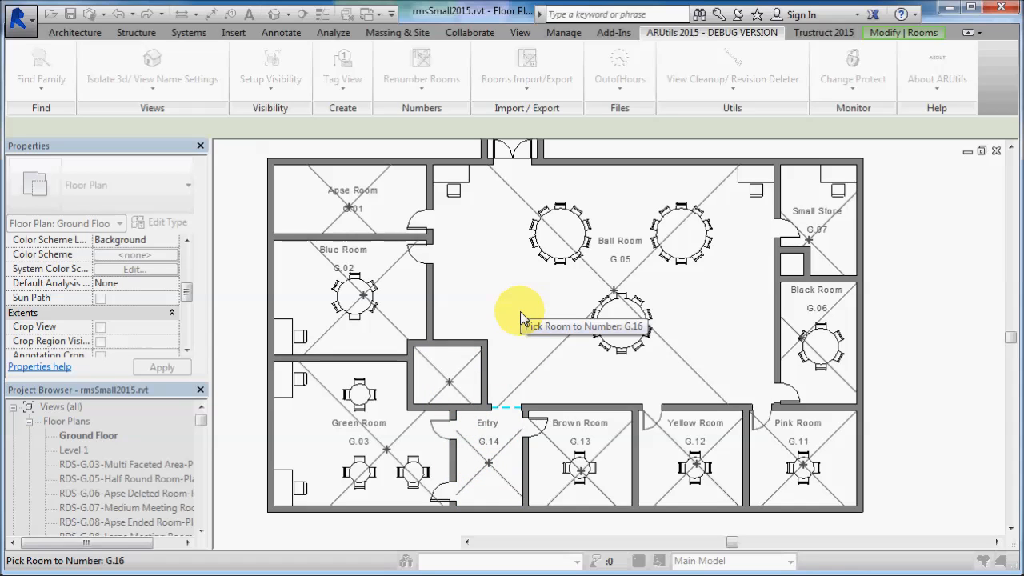
Step: End the room picking, apply the associated changes and close the Renumber Rooms tool
key("Escape")
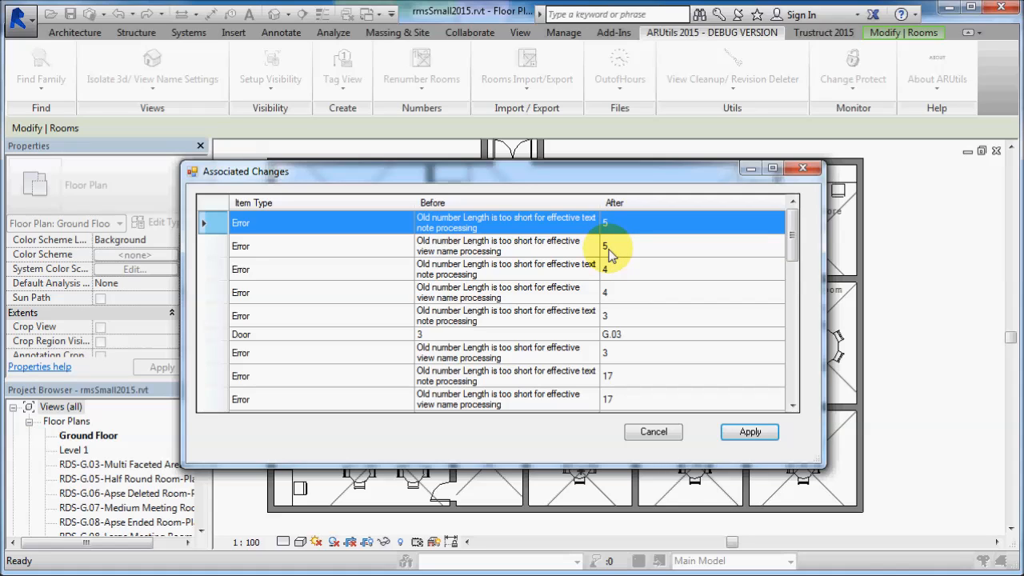
left_click(750, 432)
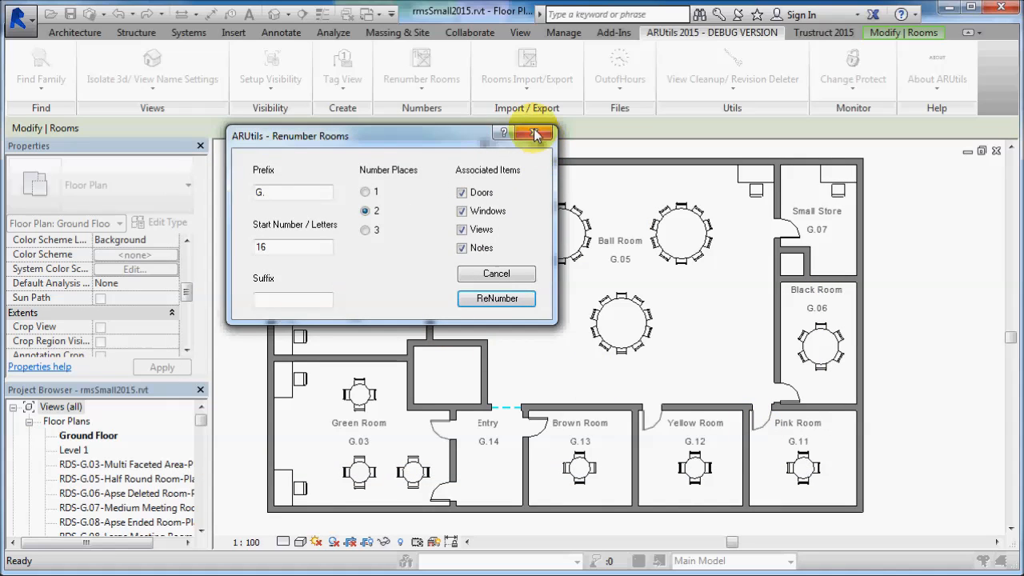
left_click(540, 139)
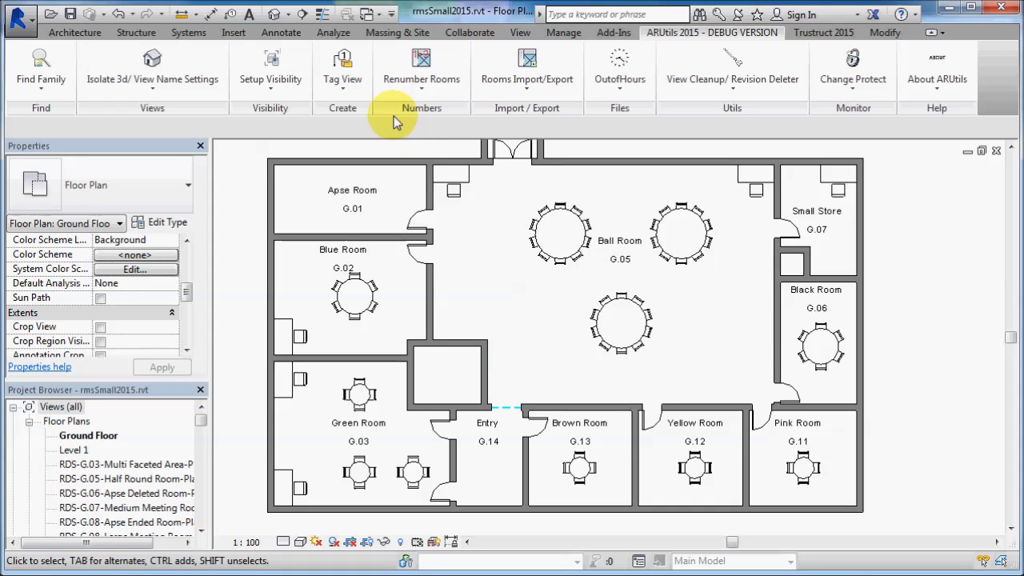
Step: Set up Batch Renumber Rooms for G.06 Black Room through G.15 Blue Room with an increment of 2
left_click(418, 90)
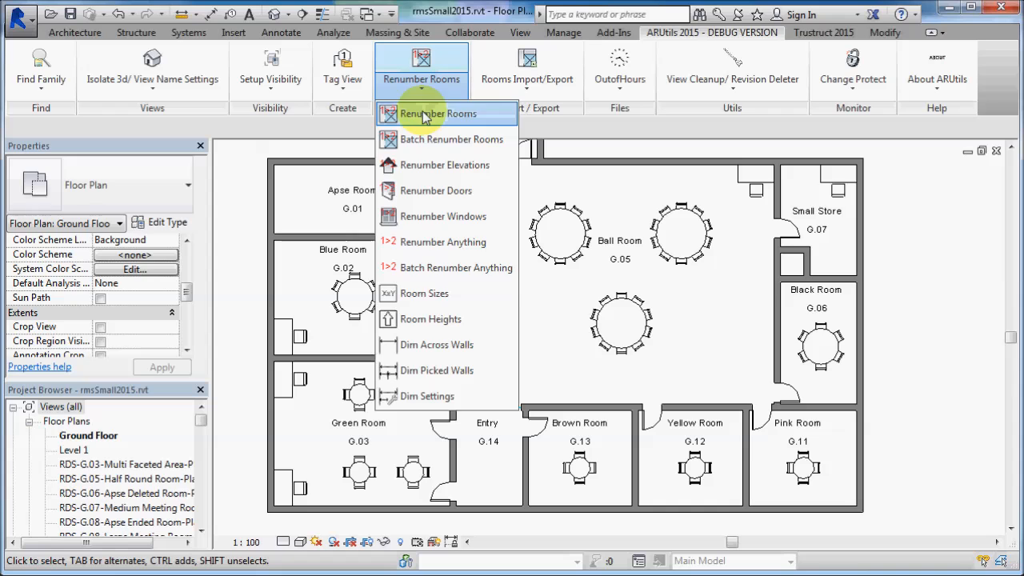
left_click(472, 141)
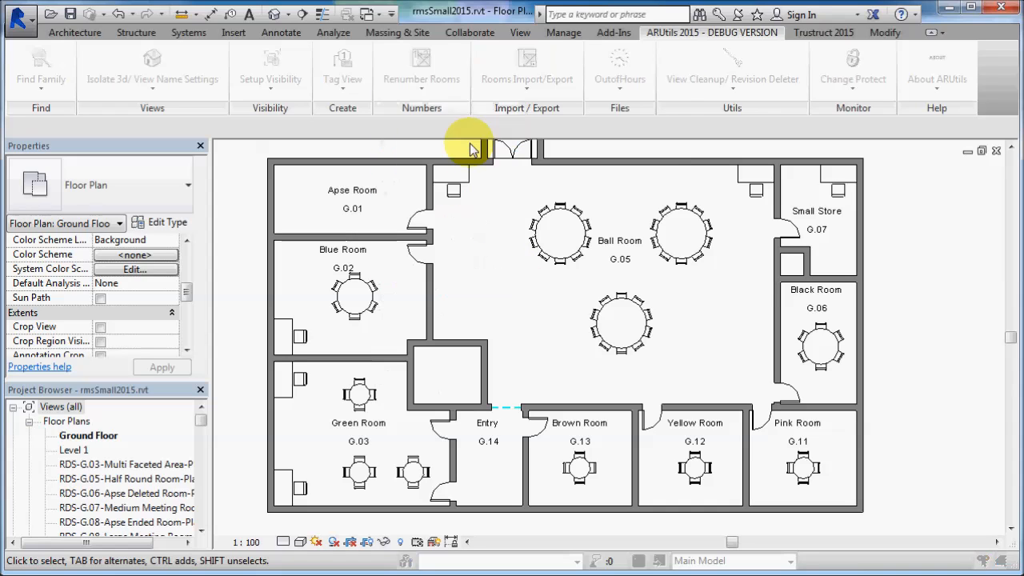
left_click_drag(573, 171, 483, 94)
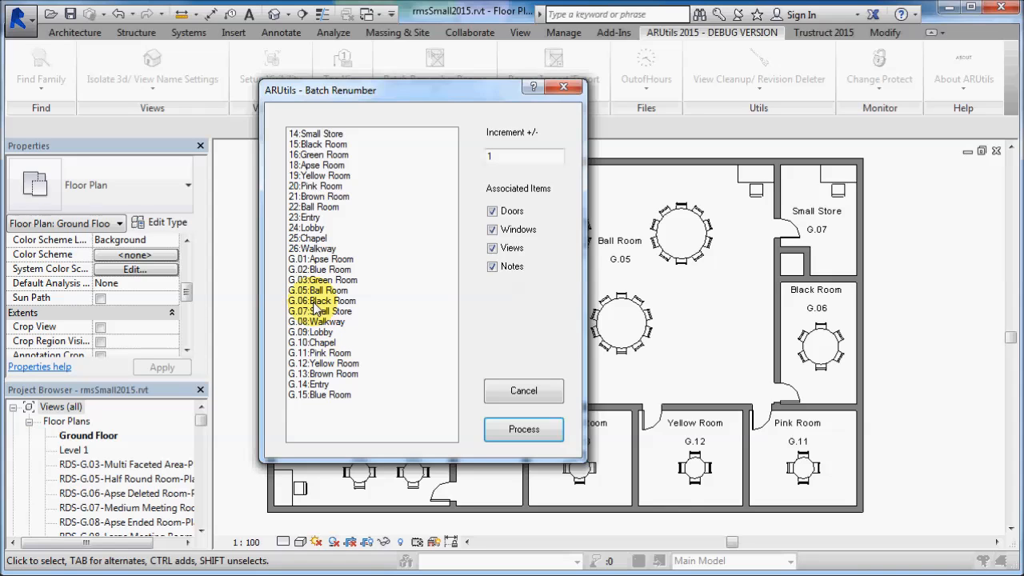
left_click_drag(314, 306, 312, 406)
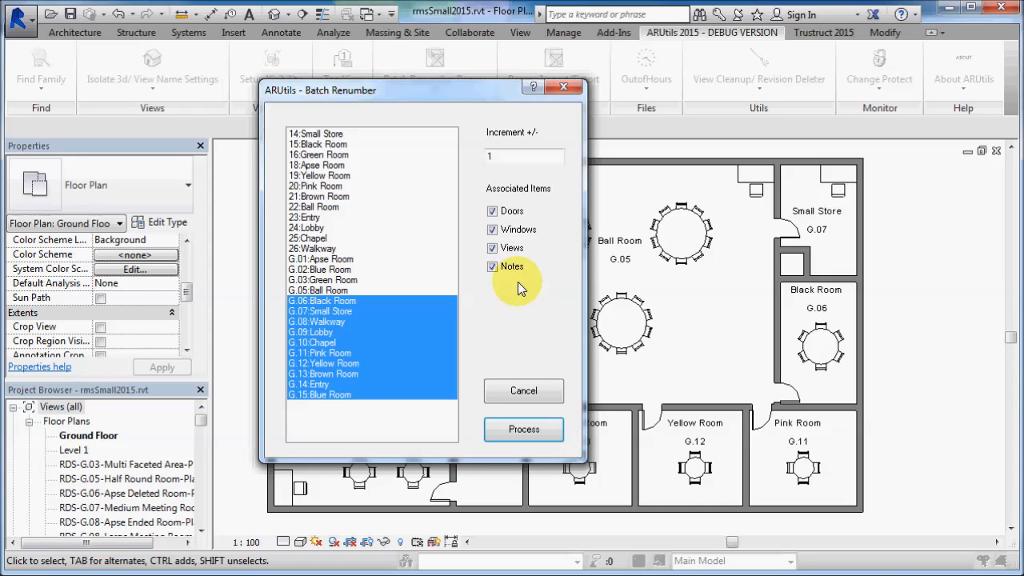
double_click(502, 157)
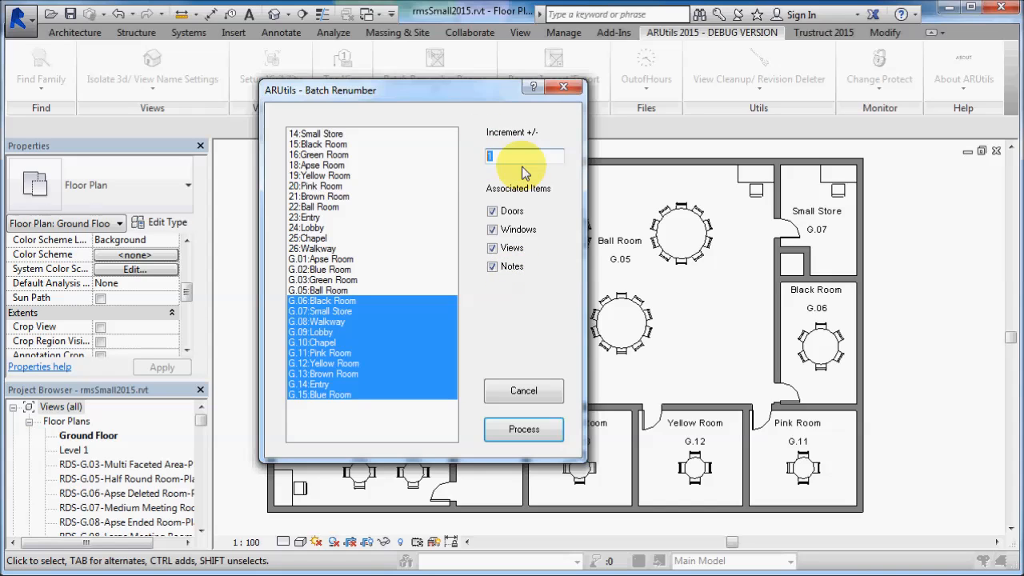
type("2")
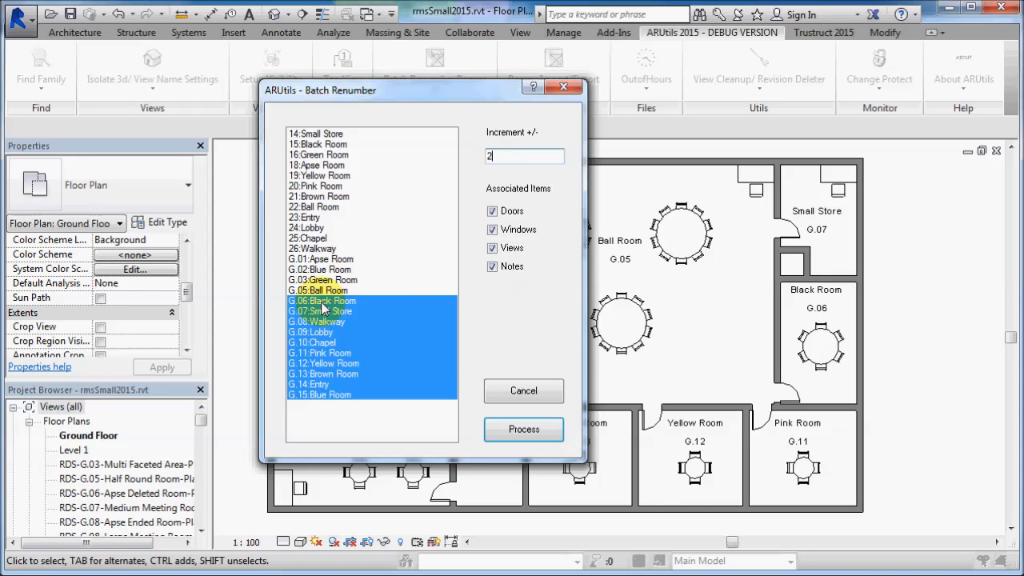
Step: Process the batch renumbering, review the associated room, door and view name changes, and apply them
left_click(516, 428)
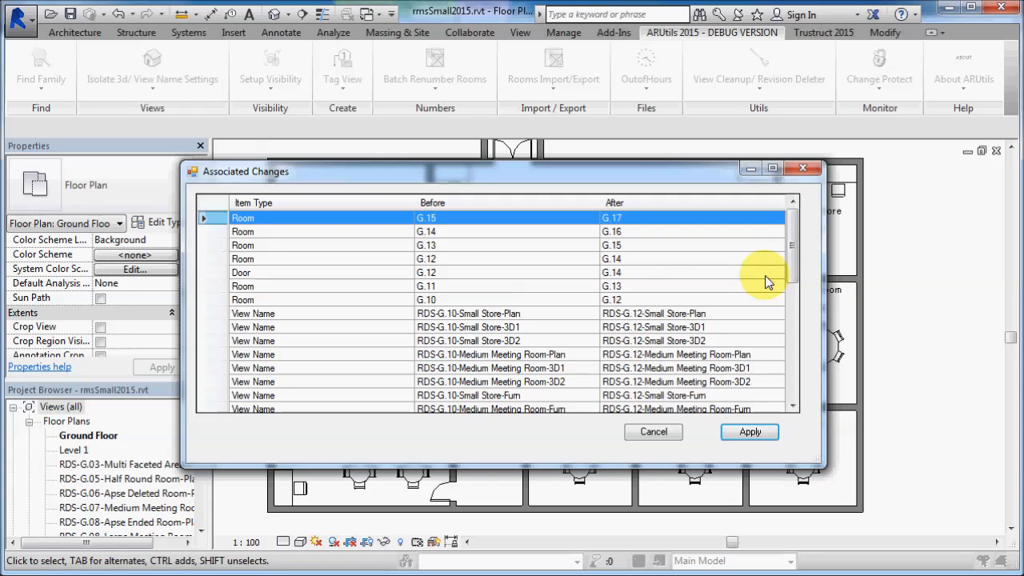
left_click_drag(791, 266, 814, 387)
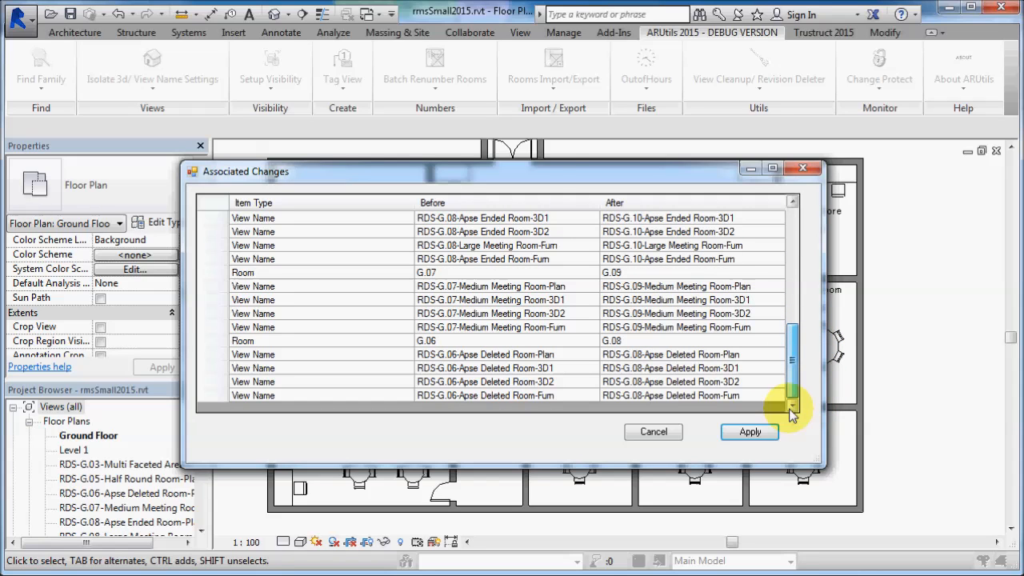
left_click(749, 432)
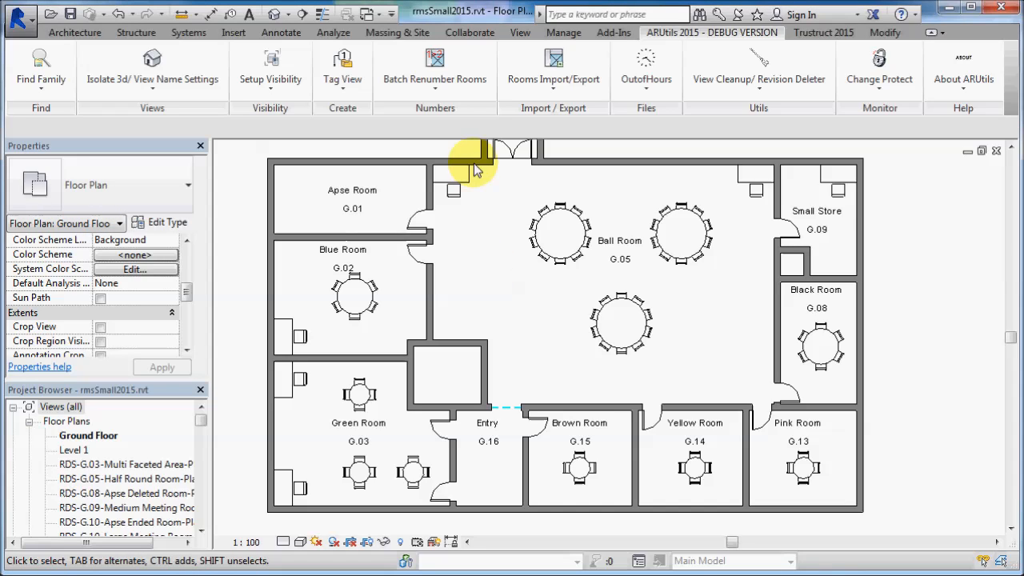
Step: Renumber all doors from their room numbers with Numeric door numbering and accept the renumber log
left_click(445, 91)
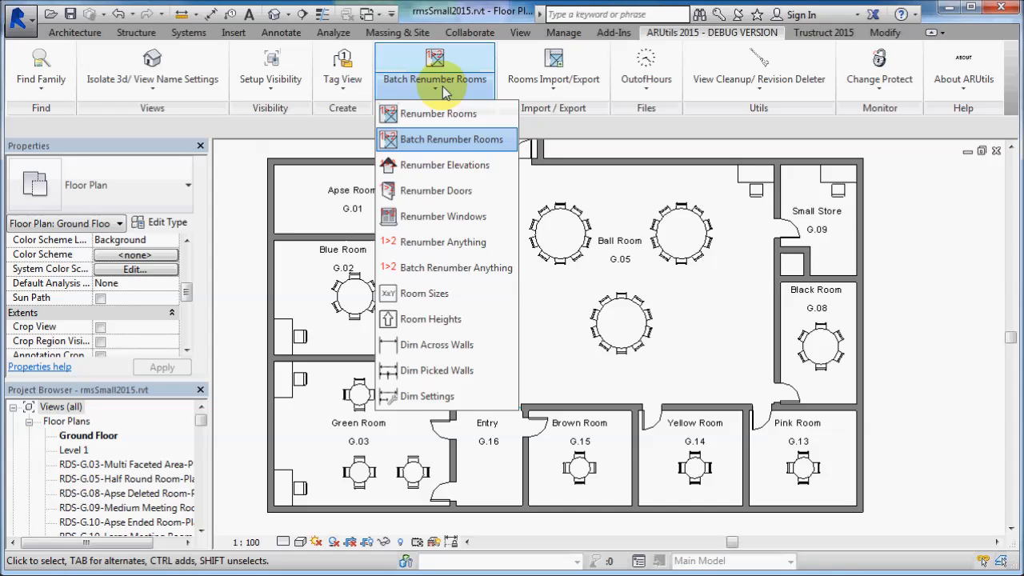
left_click(452, 191)
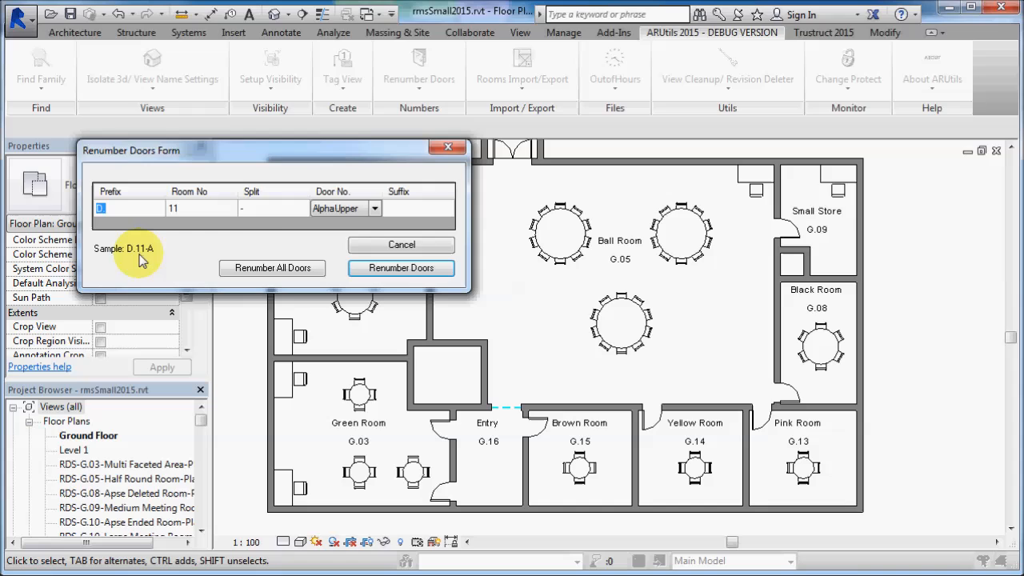
left_click(375, 210)
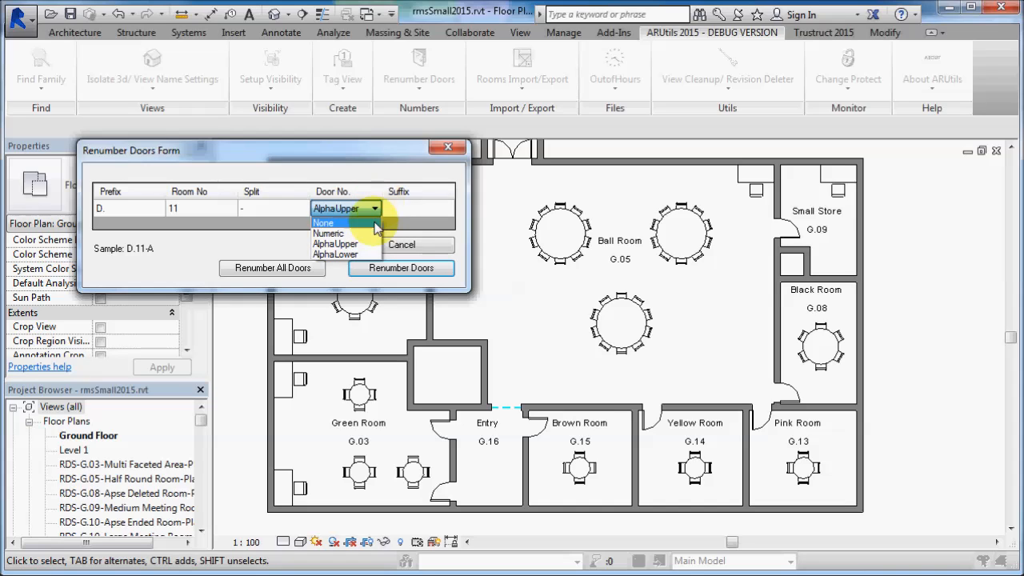
left_click(362, 234)
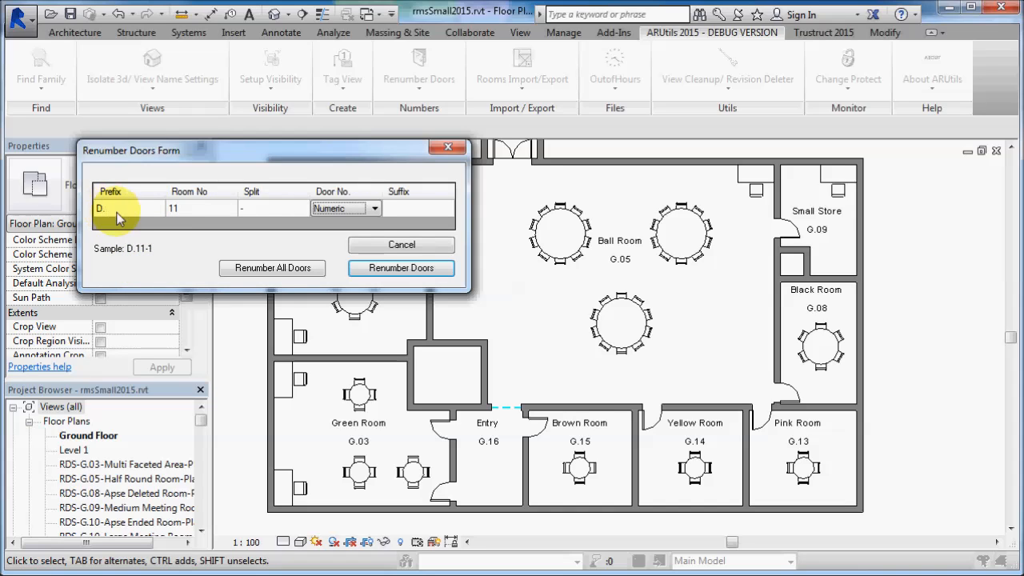
left_click(273, 268)
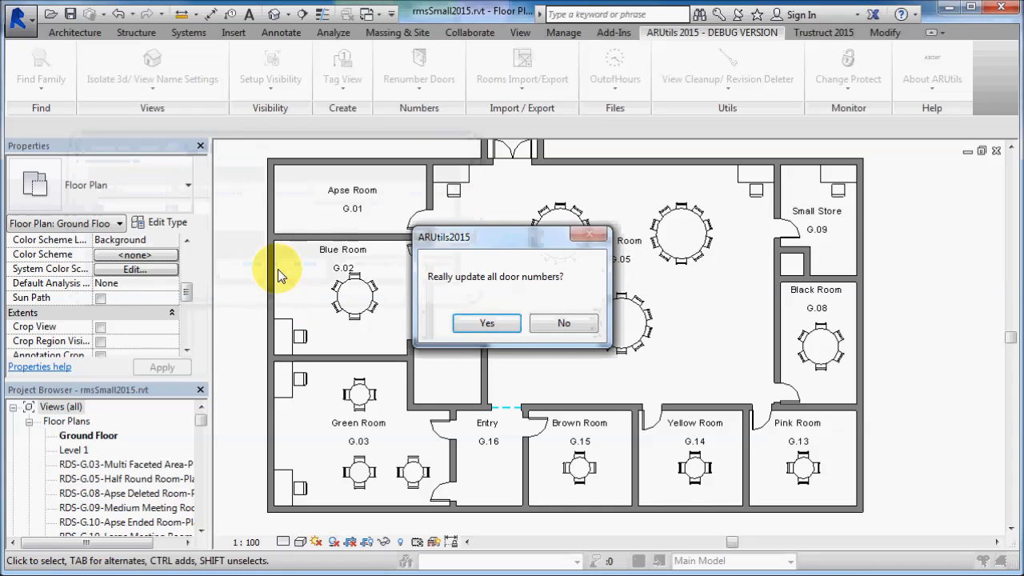
left_click(486, 323)
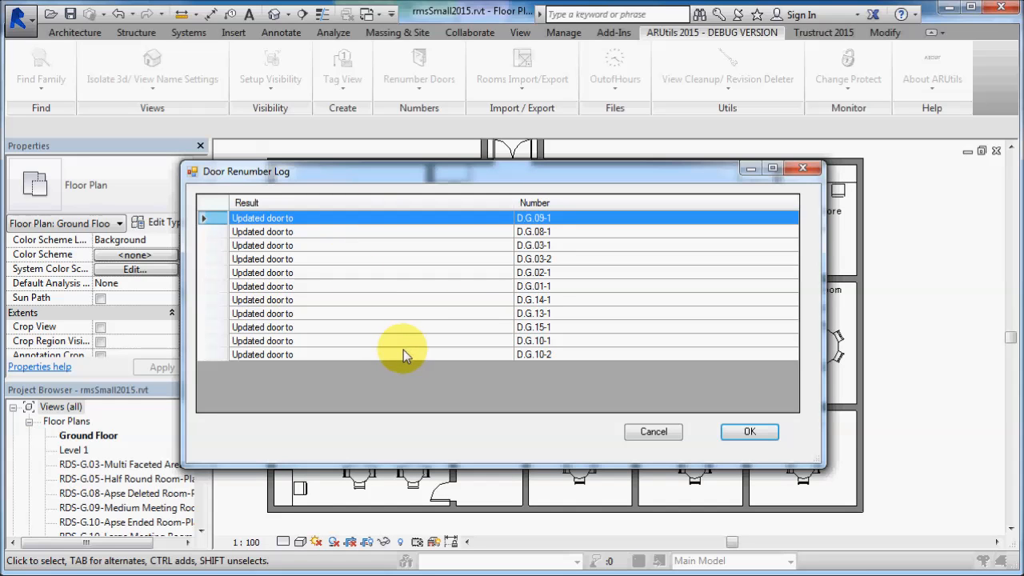
left_click(747, 430)
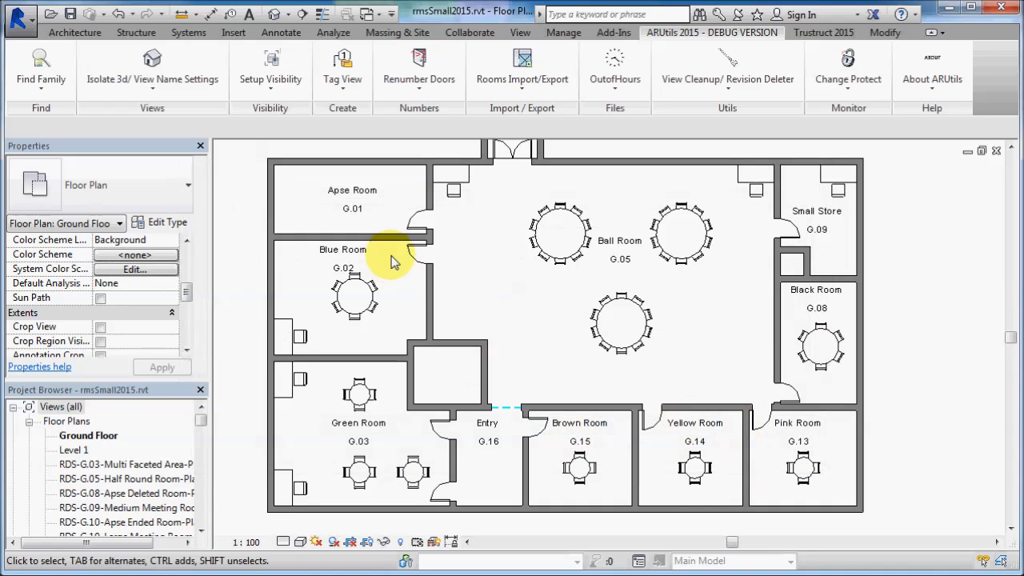
Step: Check the Mark values of the Blue Room door and the two doors between Green Room and Entry
left_click(421, 266)
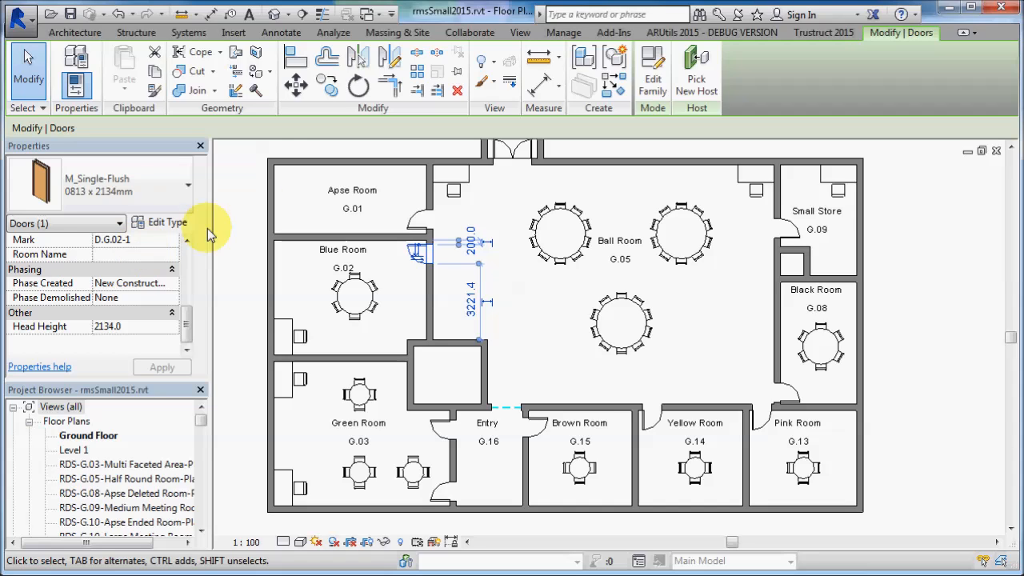
left_click(301, 152)
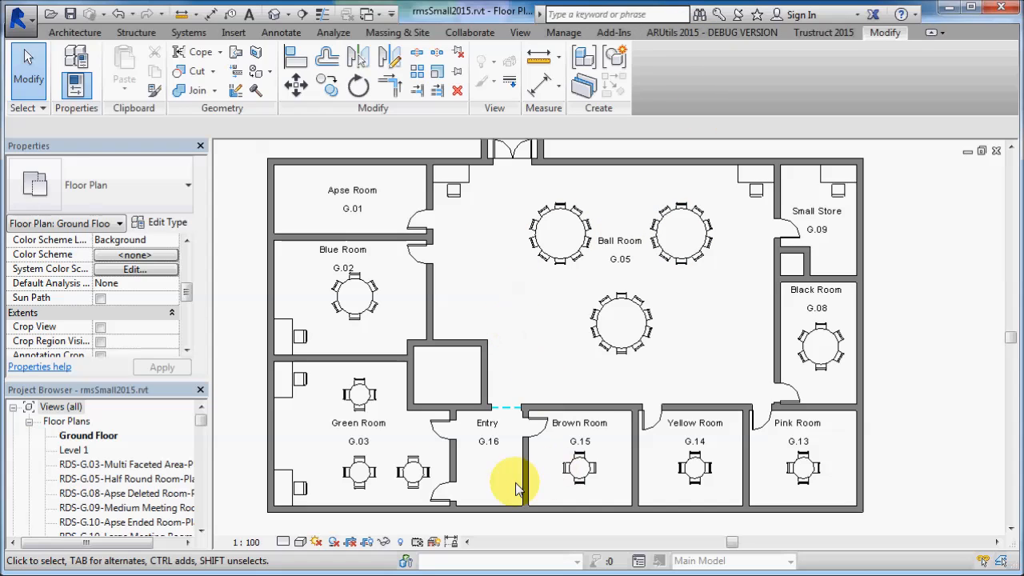
left_click(436, 435)
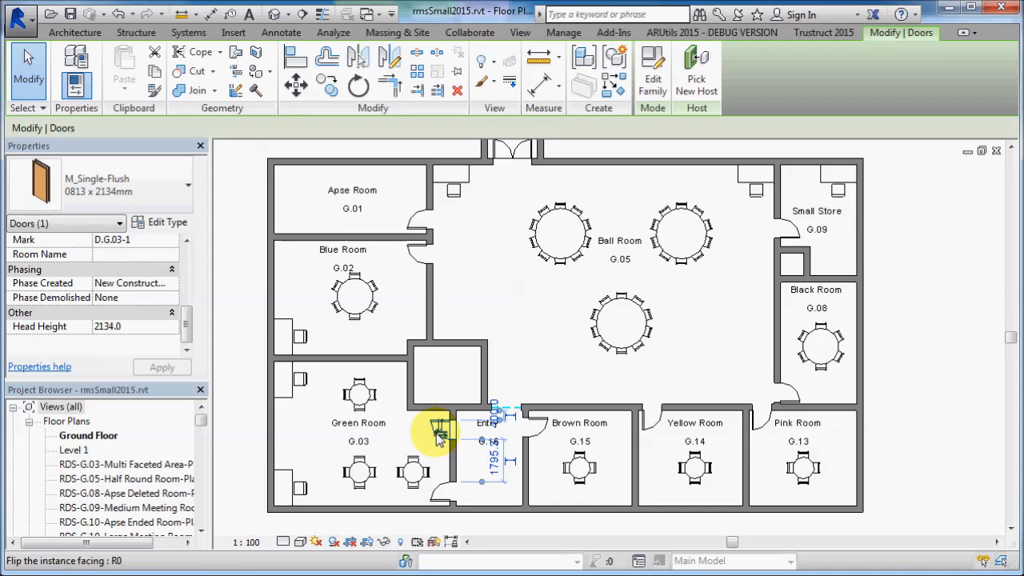
left_click(435, 479)
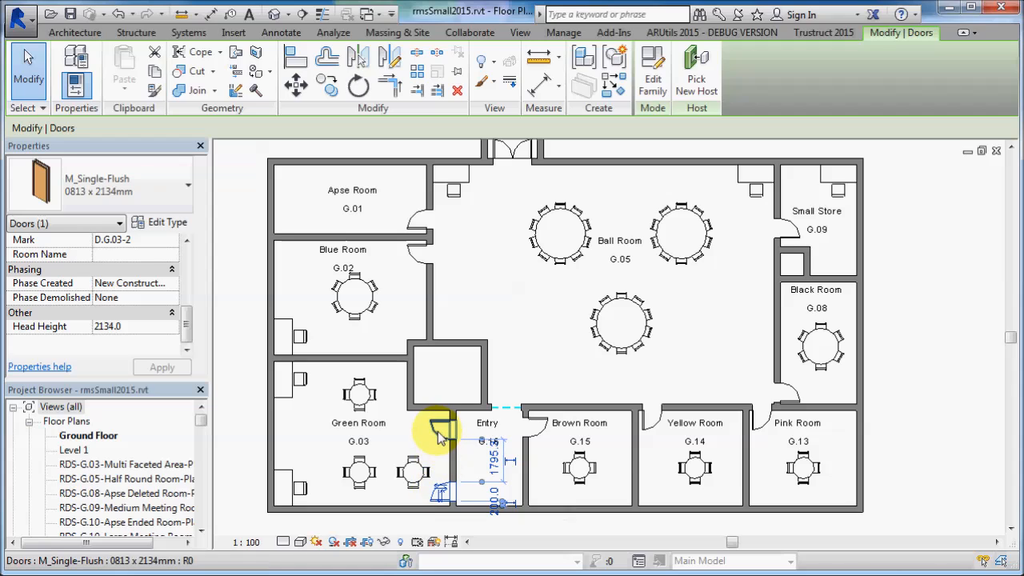
left_click(438, 494)
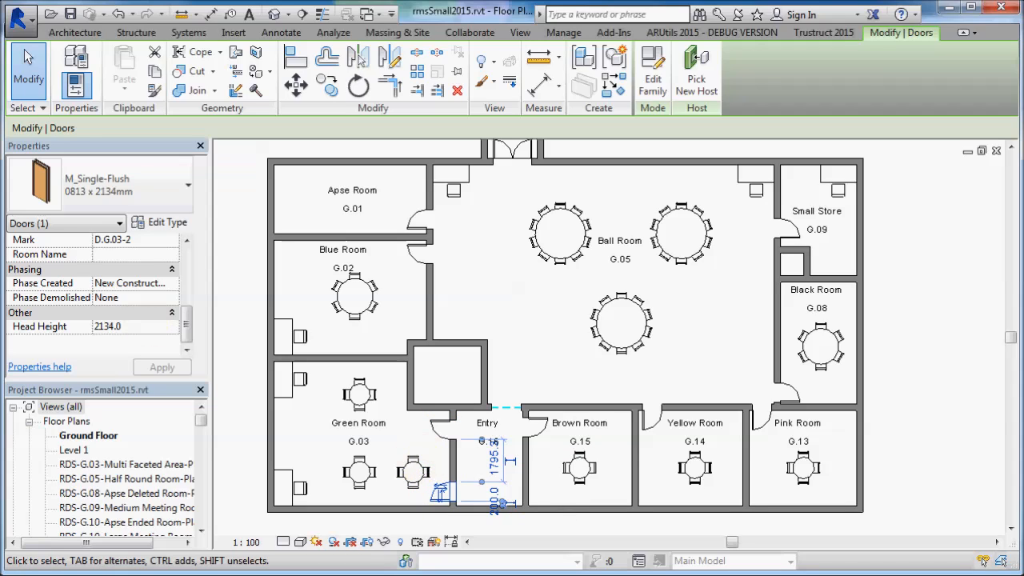
left_click(497, 277)
scroll(497, 278, "down", 1)
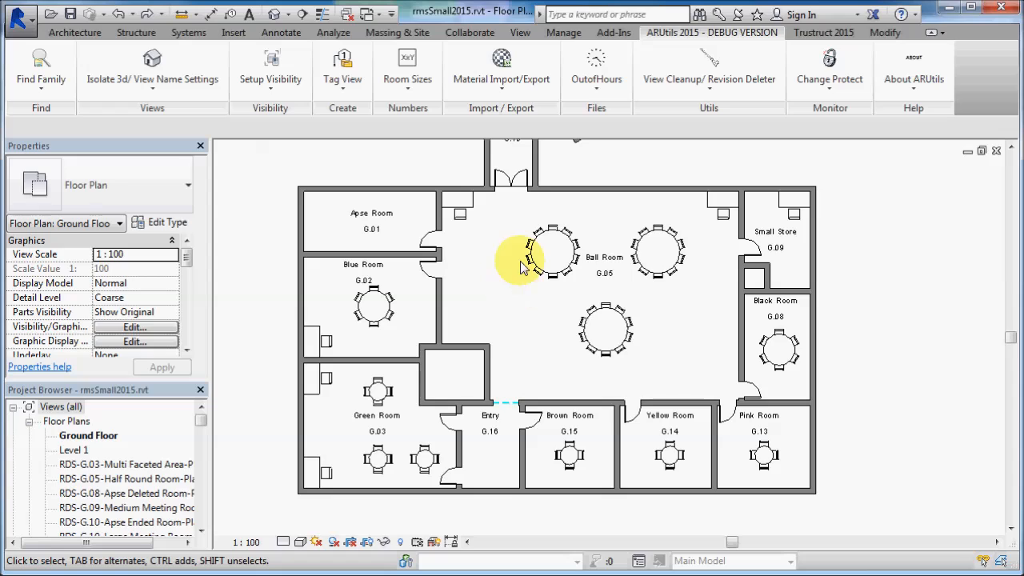
Step: Assign room size values to all rooms with the Room Sizes tool
left_click(408, 62)
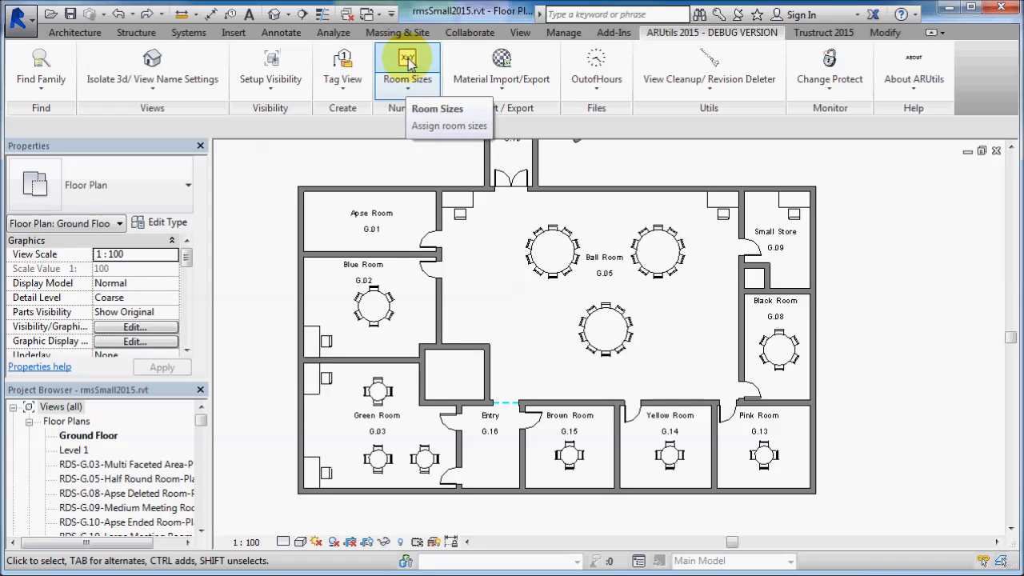
left_click(408, 62)
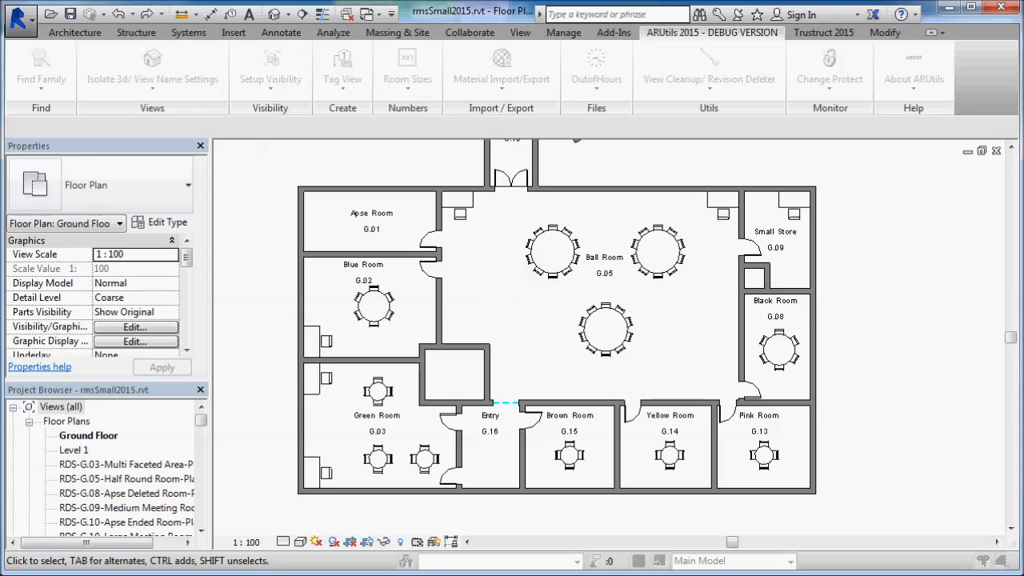
left_click_drag(275, 137, 288, 107)
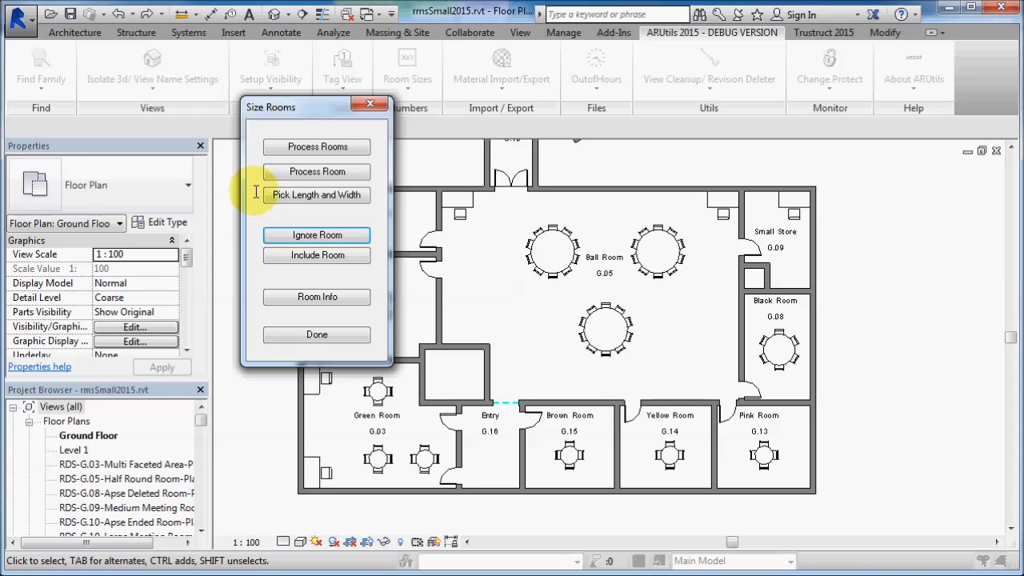
left_click(316, 147)
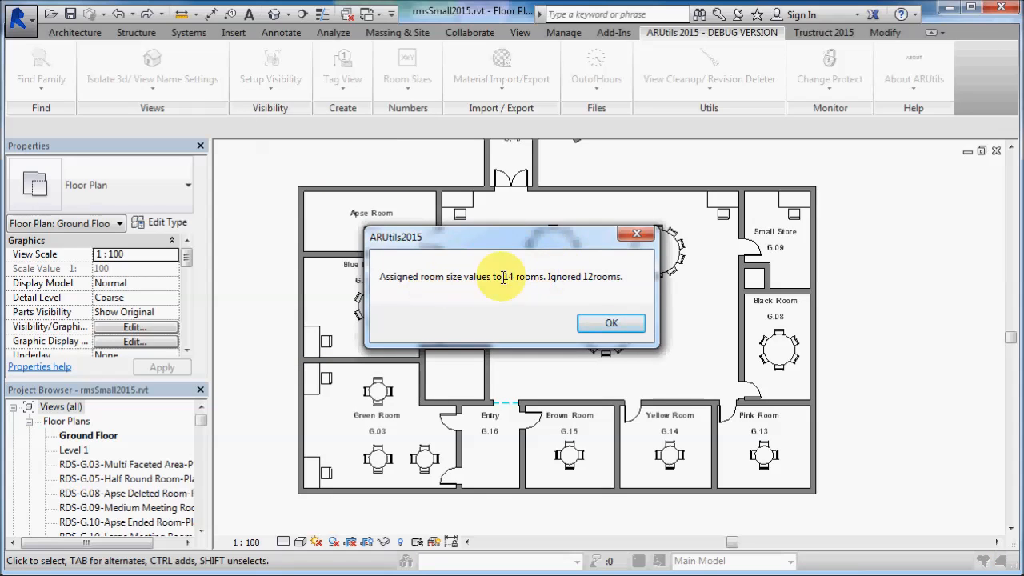
left_click(612, 323)
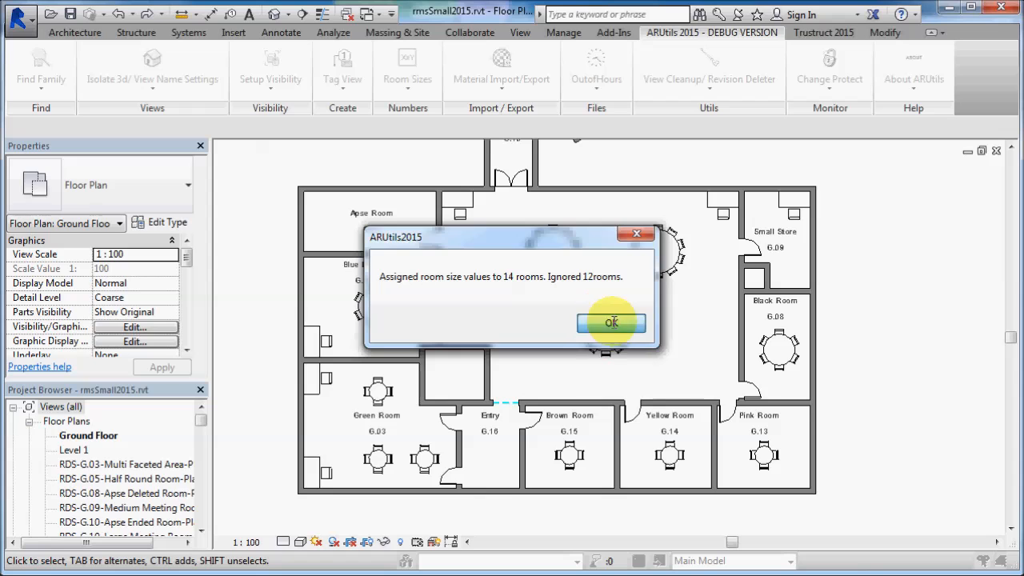
Step: Change all room tags visible in the floor plan to the Room Tag-WithSizes type
left_click(367, 213)
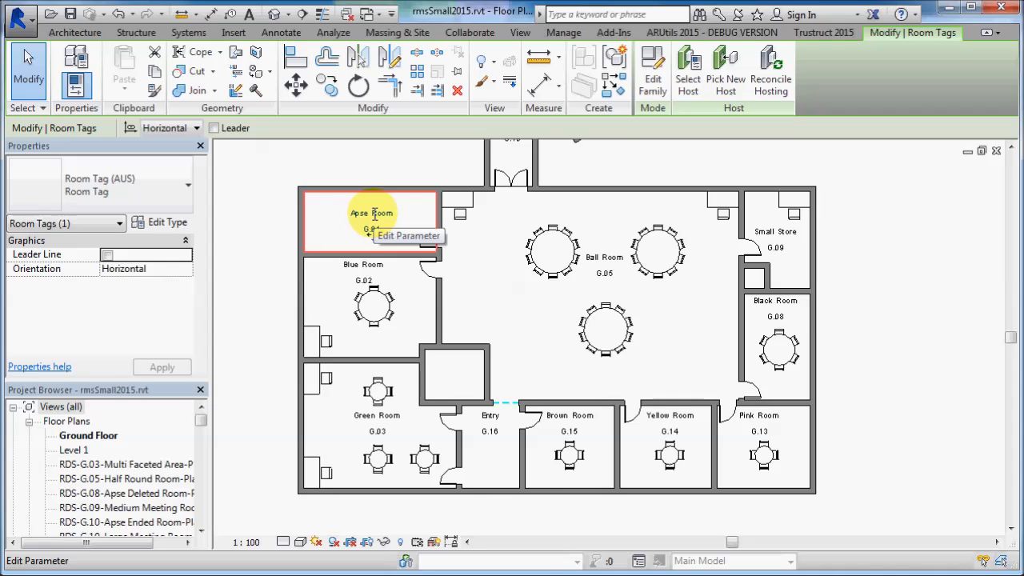
right_click(371, 217)
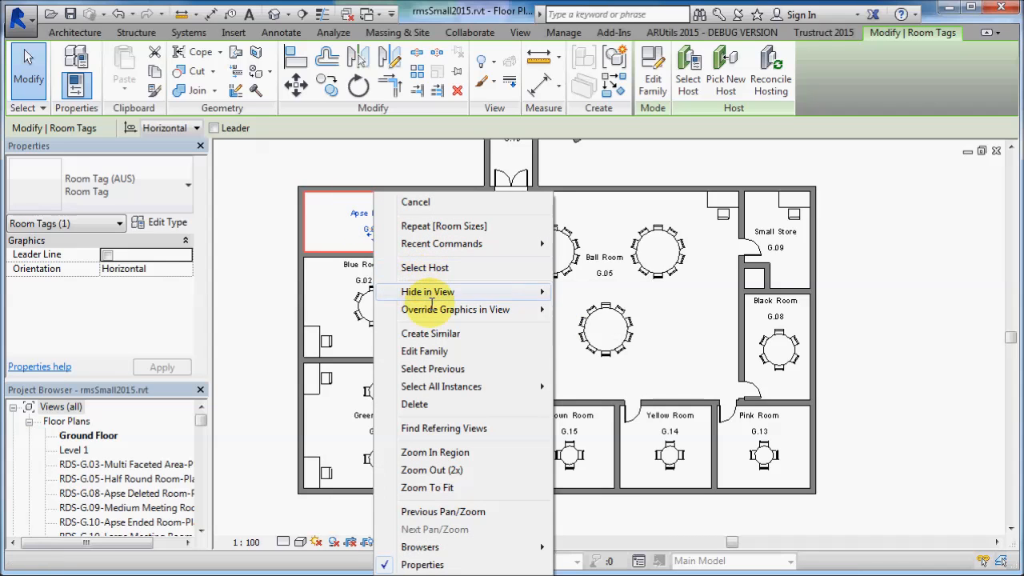
left_click(503, 387)
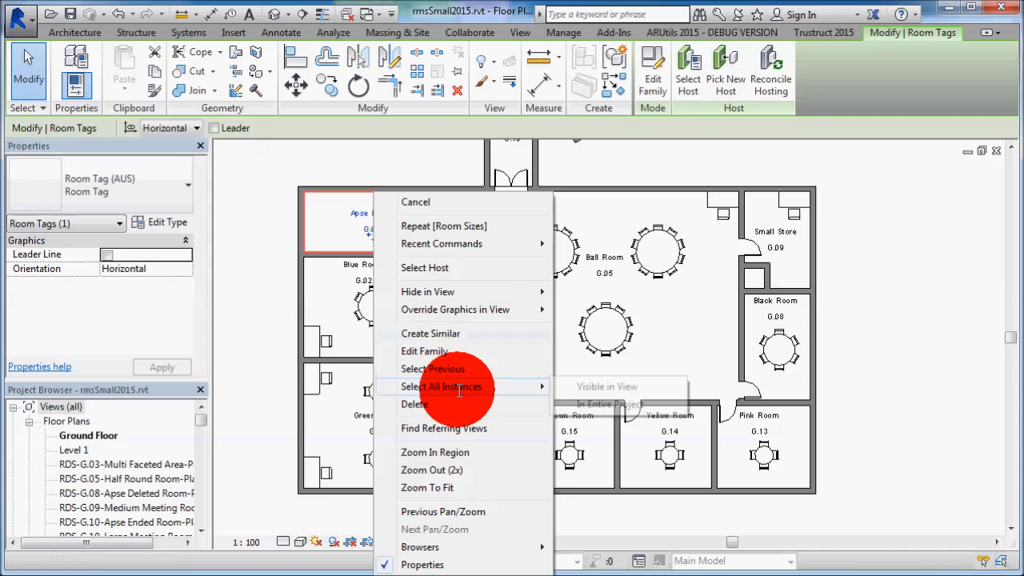
left_click(598, 386)
left_click(161, 202)
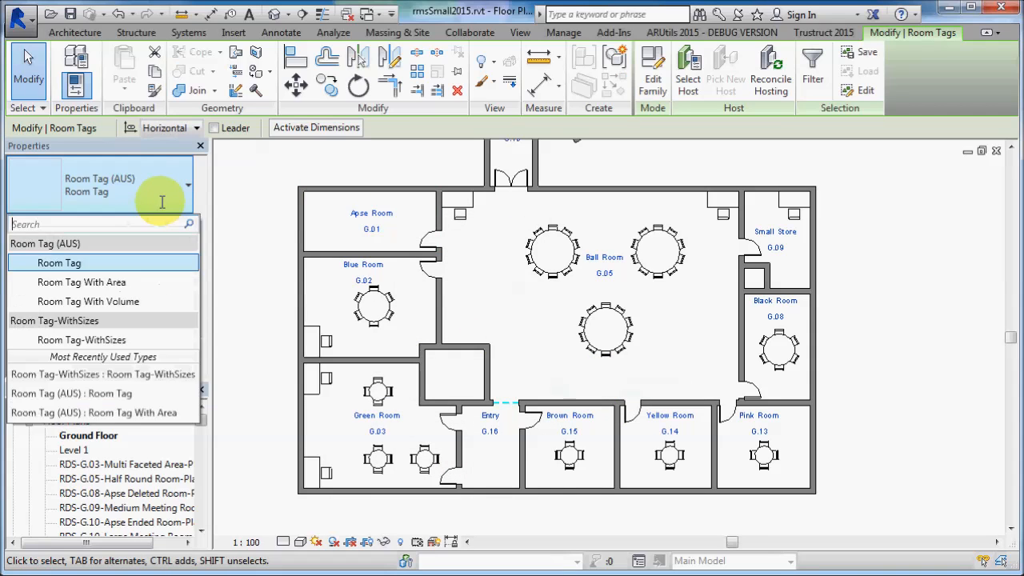
left_click(91, 342)
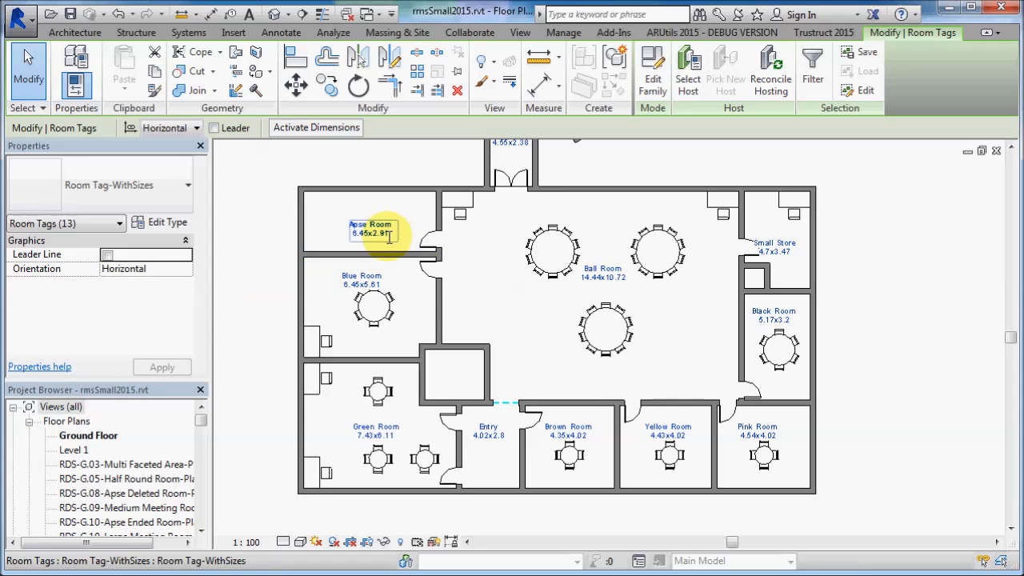
scroll(391, 236, "up", 4)
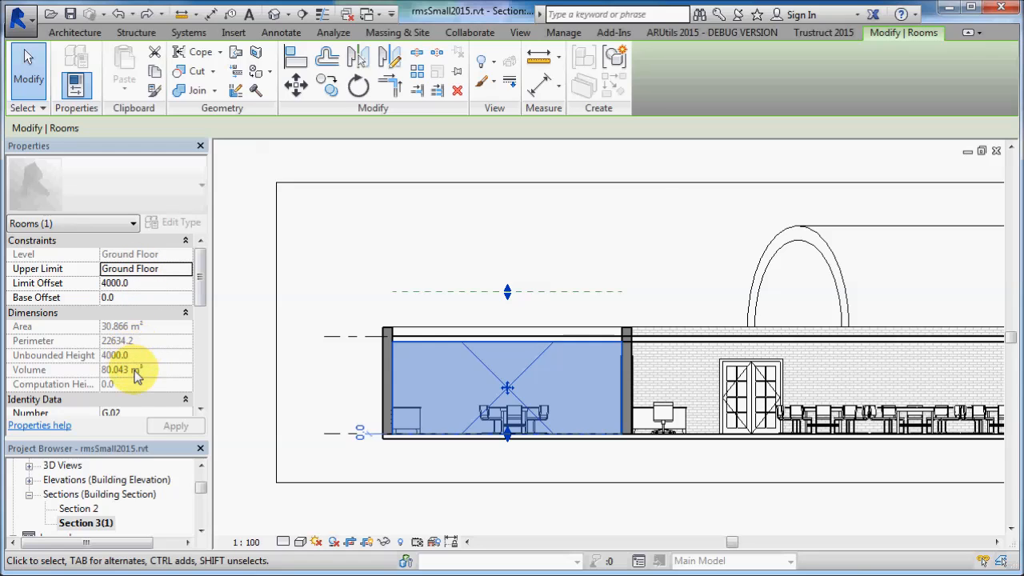
Step: Process Blue Room in the section view with the Room Heights tool using Auto Move, and accept the log
left_click_drag(199, 289, 214, 266)
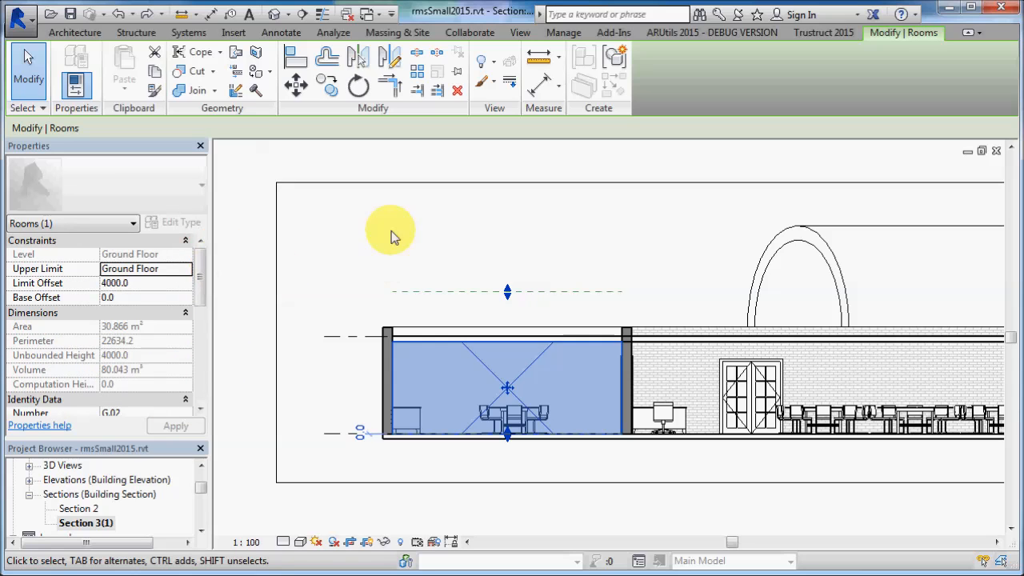
left_click(676, 33)
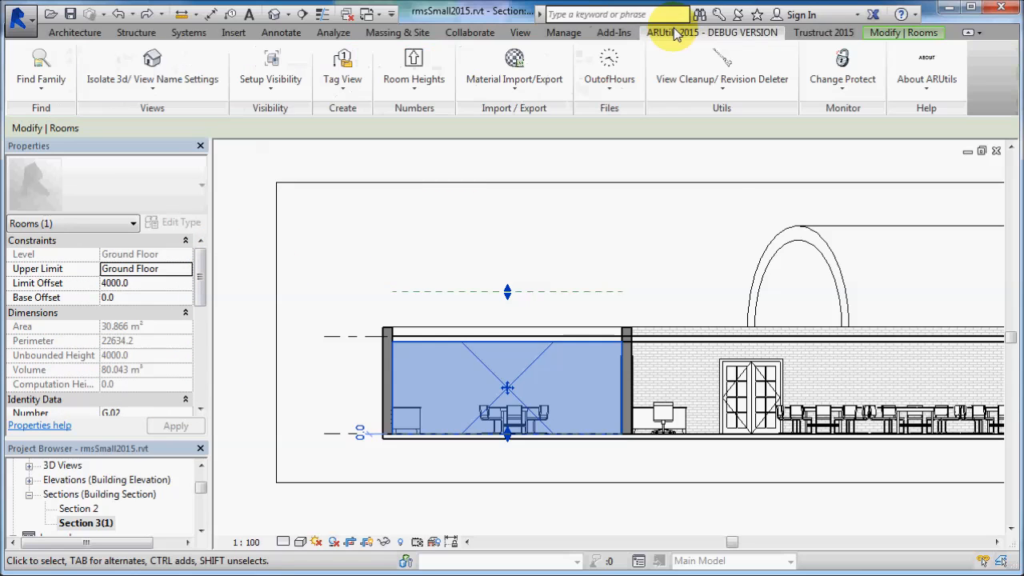
left_click(412, 64)
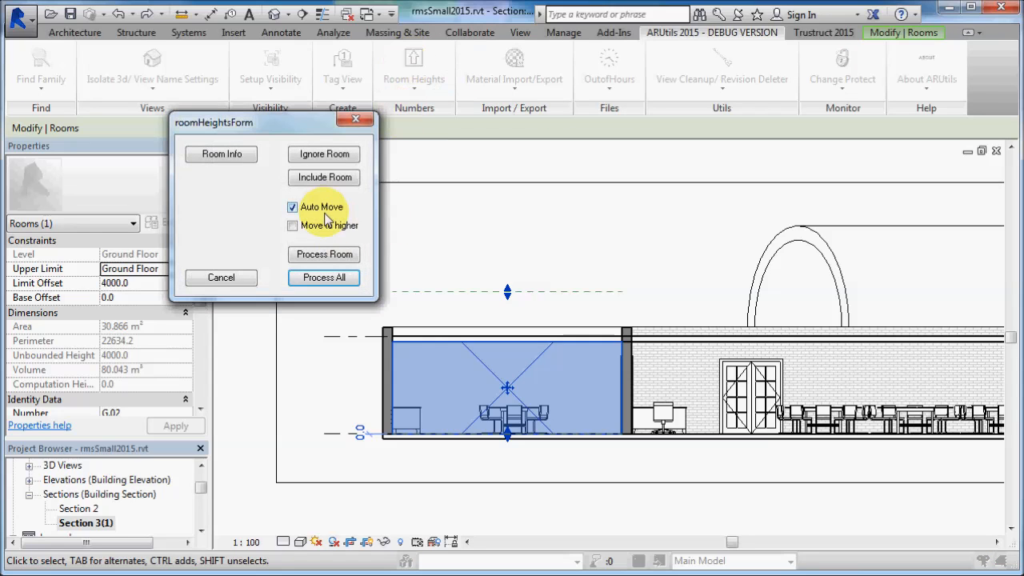
left_click(316, 255)
left_click(484, 366)
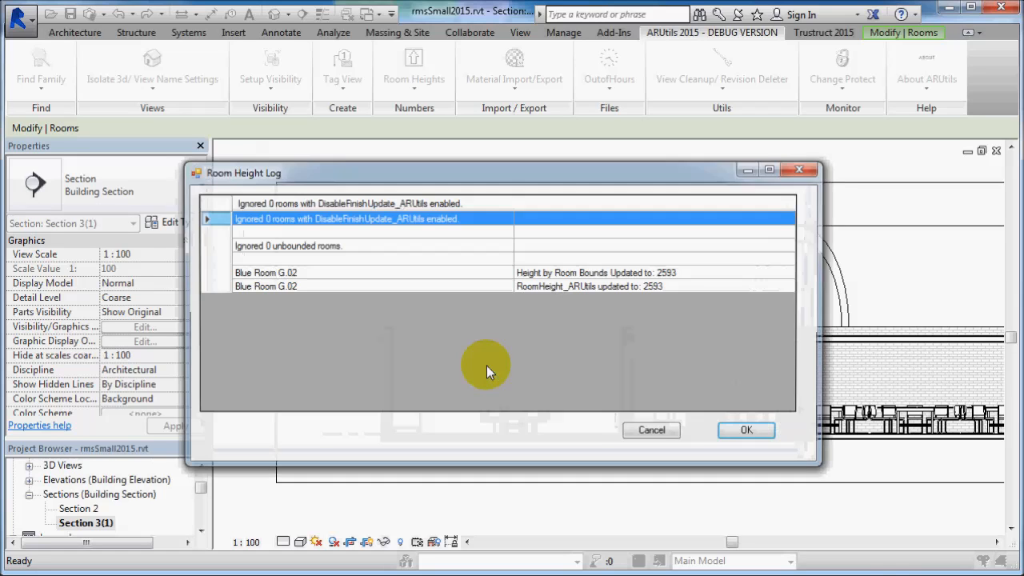
left_click(749, 431)
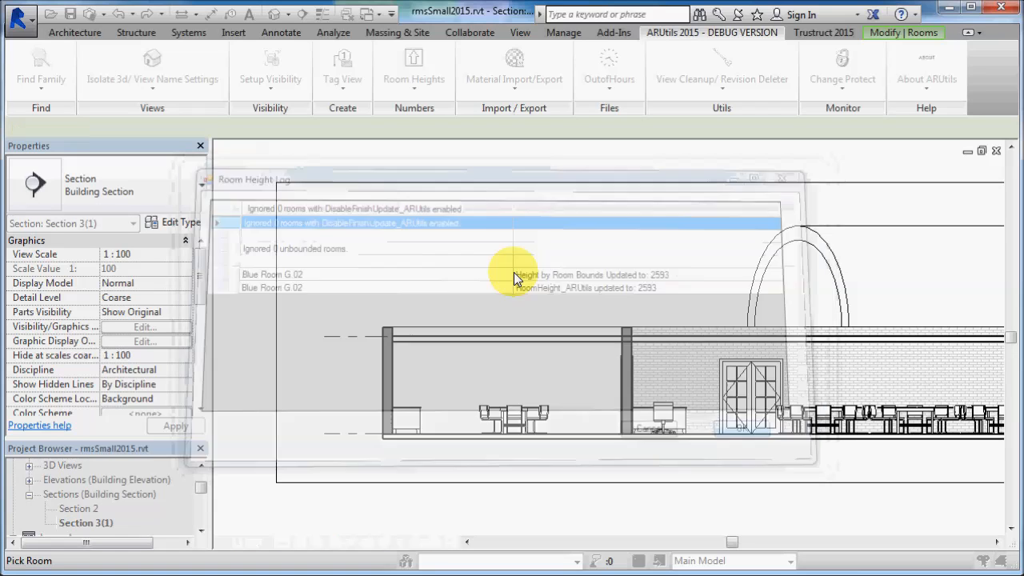
key("Escape")
key("Escape")
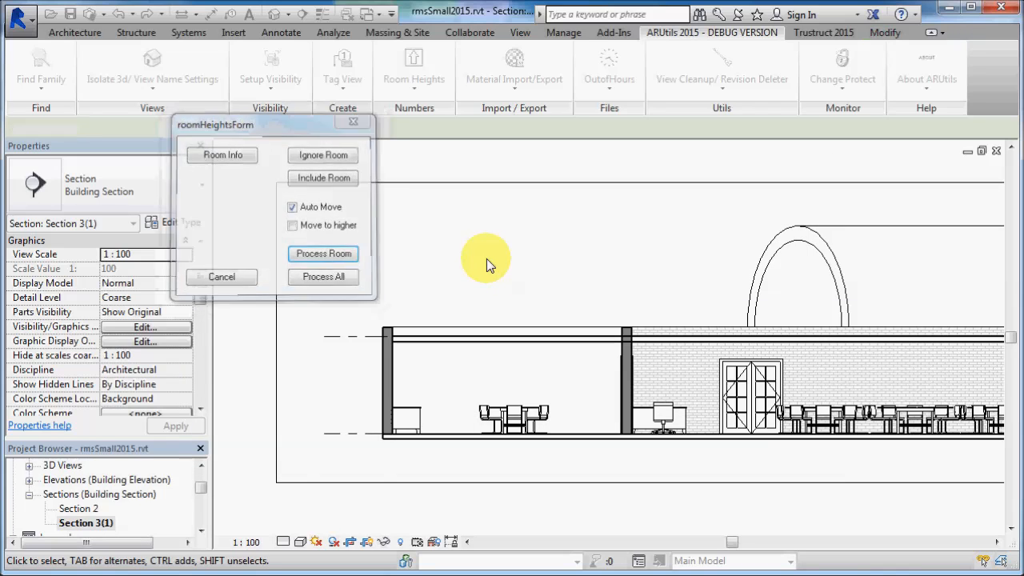
Step: Inspect Blue Room's Limit Offset and its remaining room properties in the section view
left_click(484, 362)
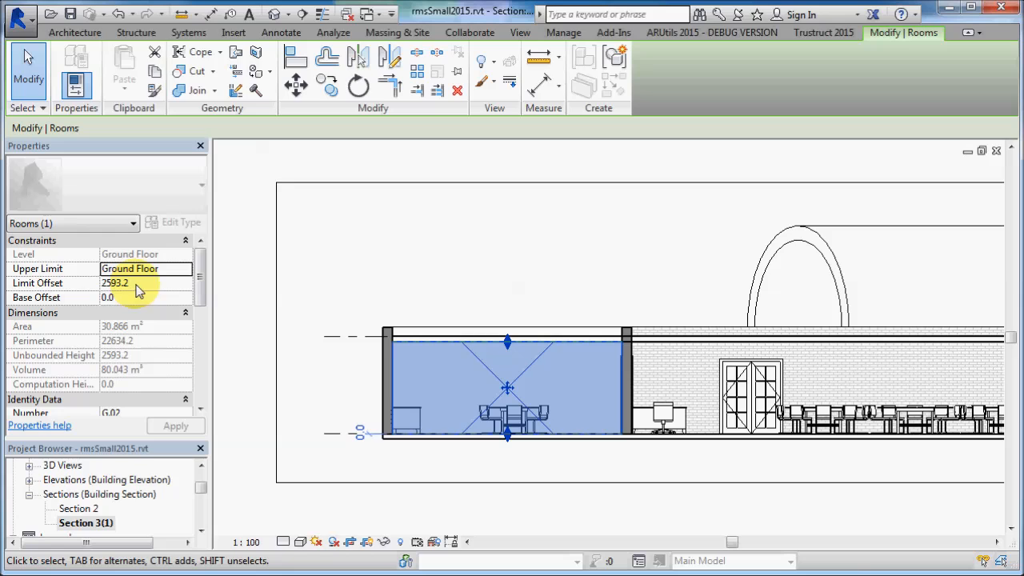
left_click_drag(200, 274, 206, 342)
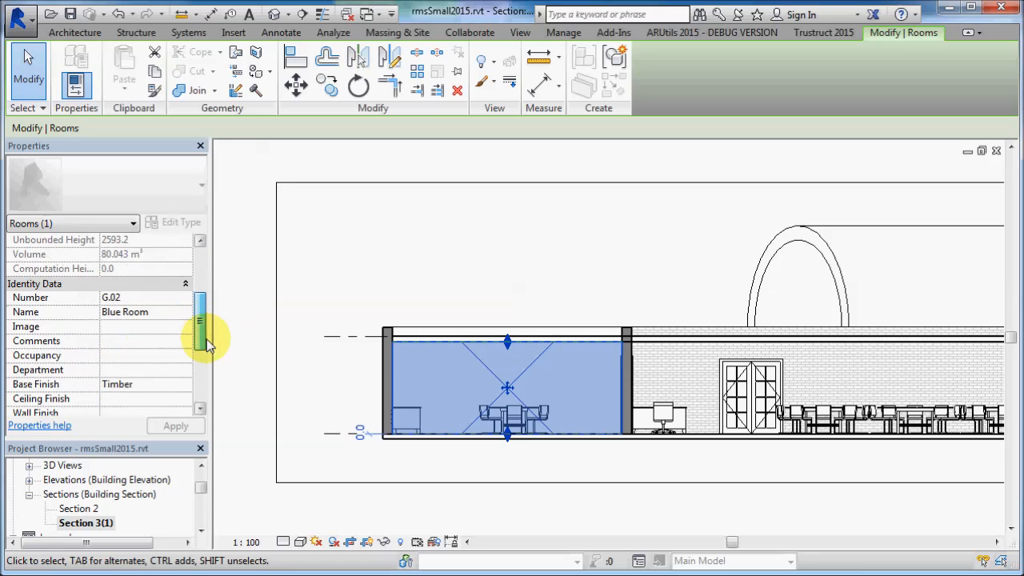
scroll(208, 352, "up", 3)
left_click_drag(205, 297, 203, 402)
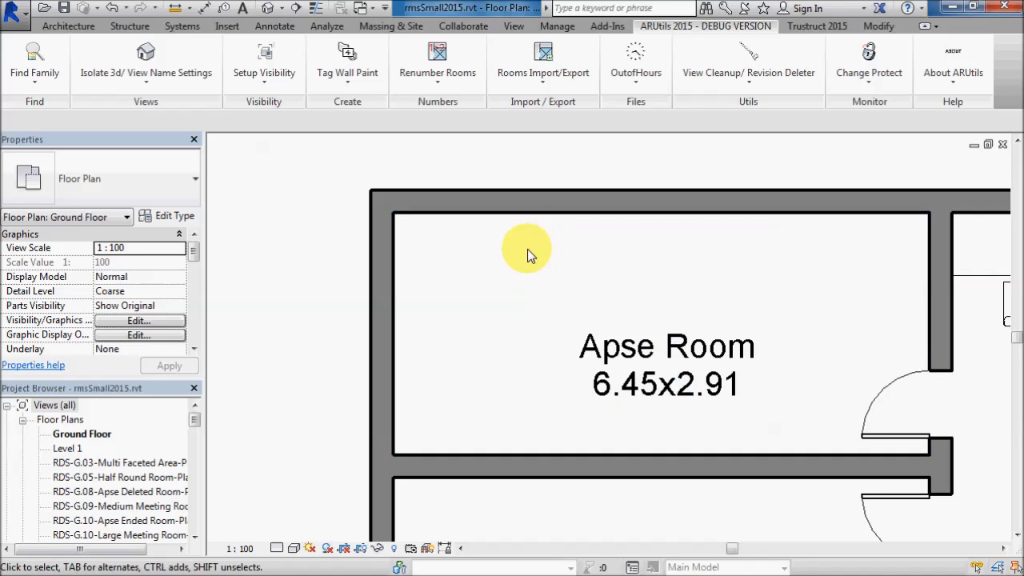
Step: Tag the paint on Apse Room's north, west and south walls using the gencode tag, Mark value and straight leaders
left_click(346, 52)
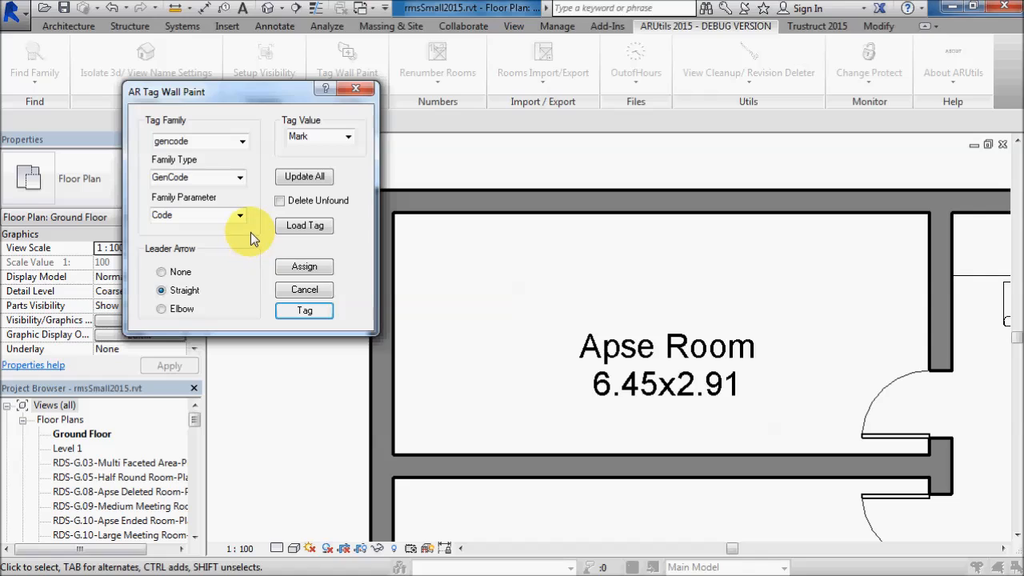
left_click(348, 138)
left_click(348, 137)
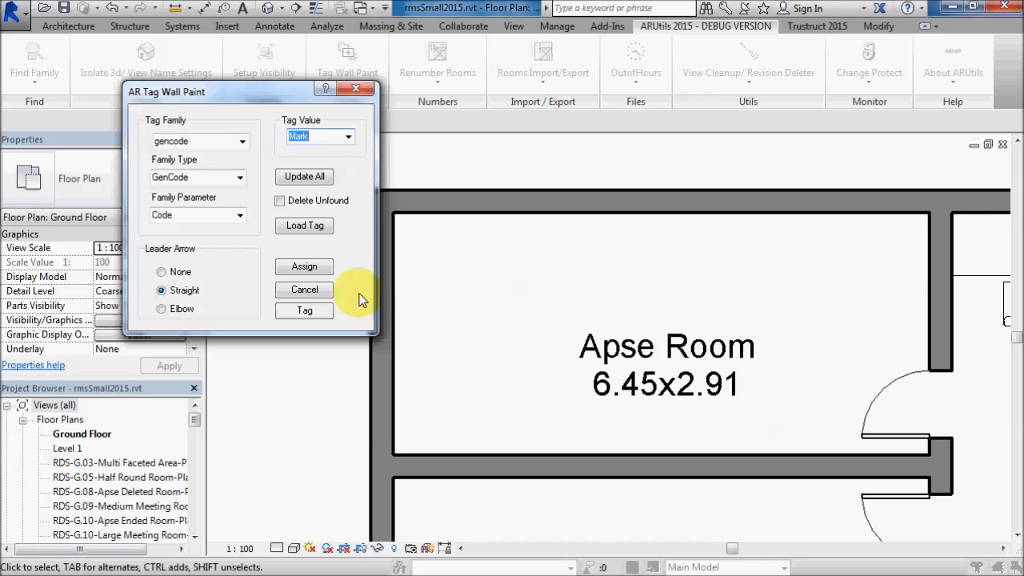
left_click(300, 313)
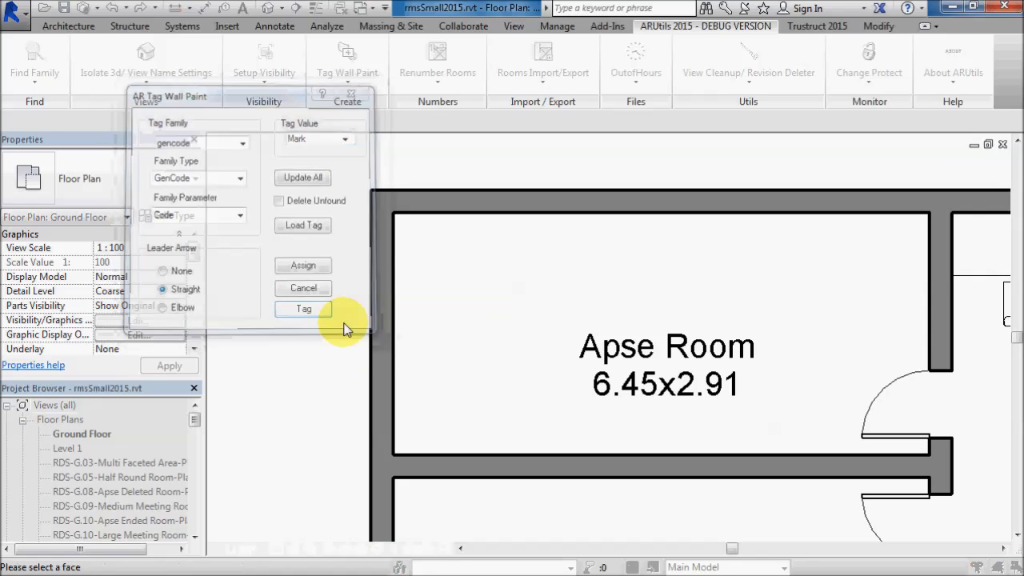
left_click(516, 213)
left_click(583, 268)
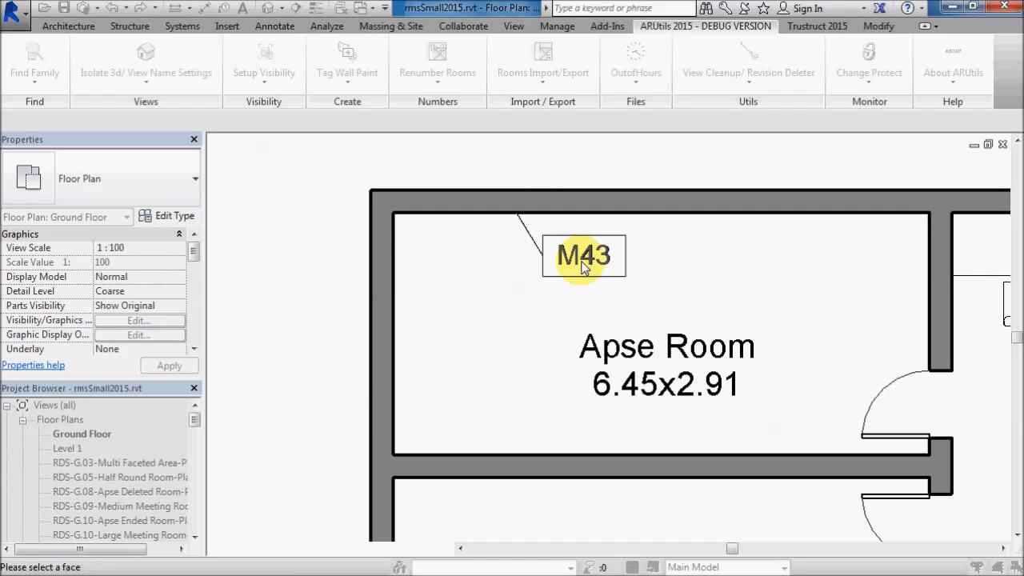
left_click(392, 372)
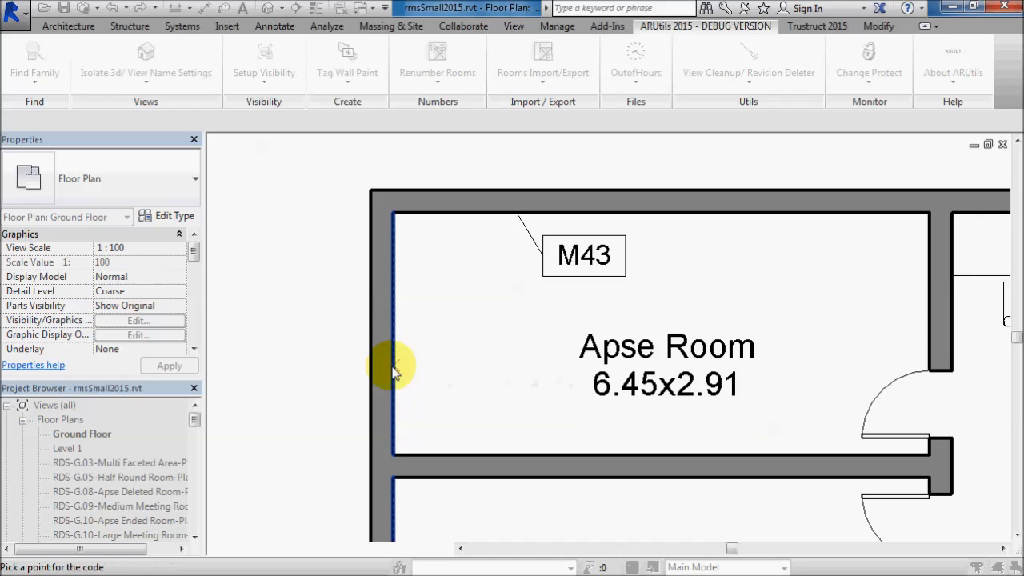
left_click(472, 366)
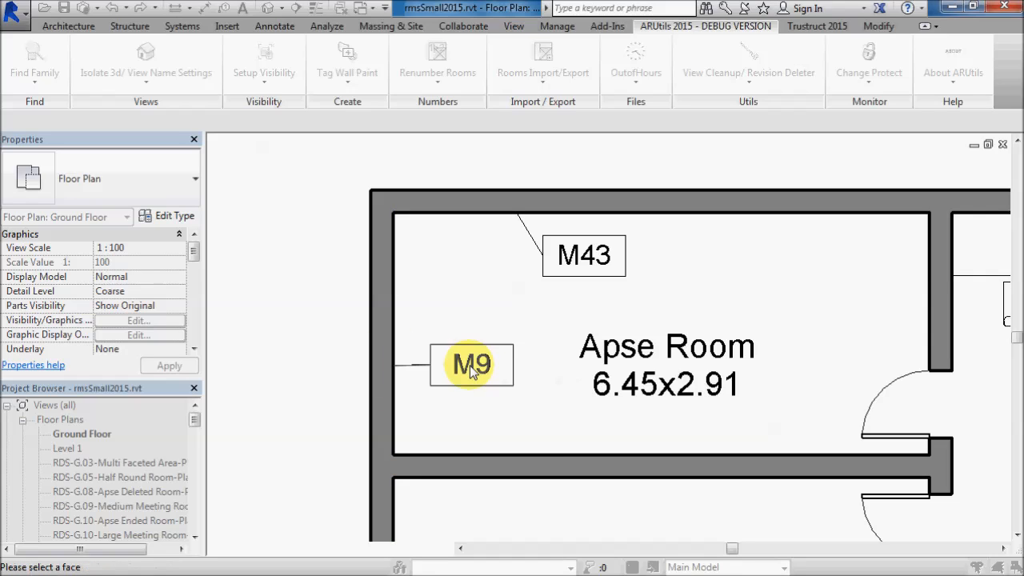
left_click(590, 463)
left_click(579, 422)
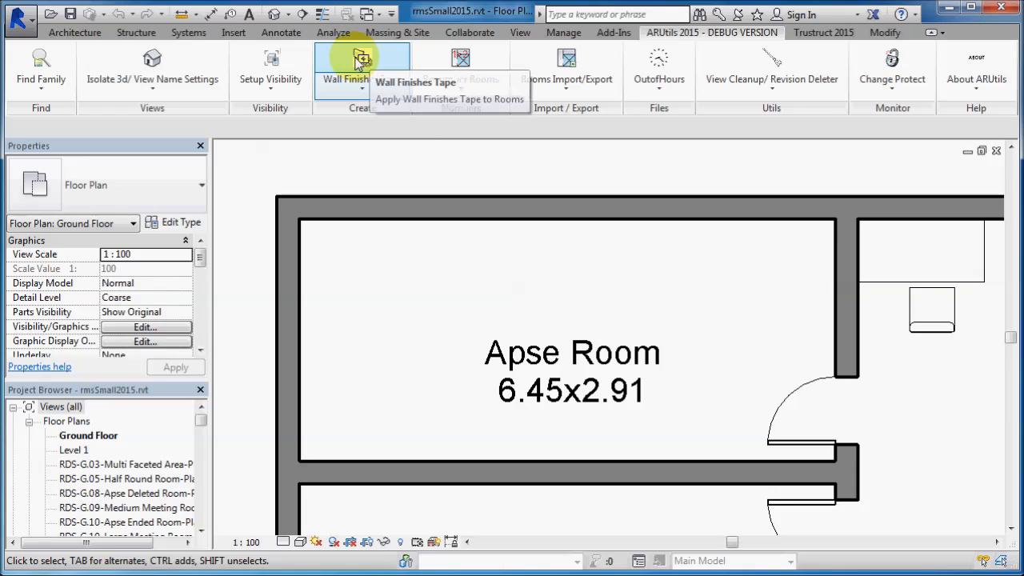
Step: Apply wall finish tape to Apse Room with Pick & Tape, using line text M9 and a lavender colour for the Material-Mark-M9 line style
left_click(357, 61)
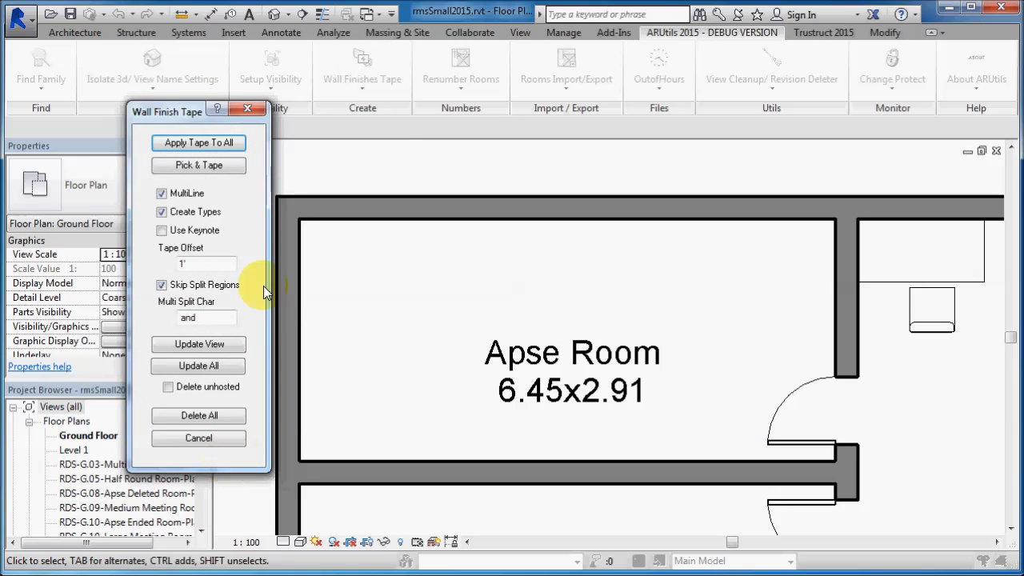
left_click(201, 166)
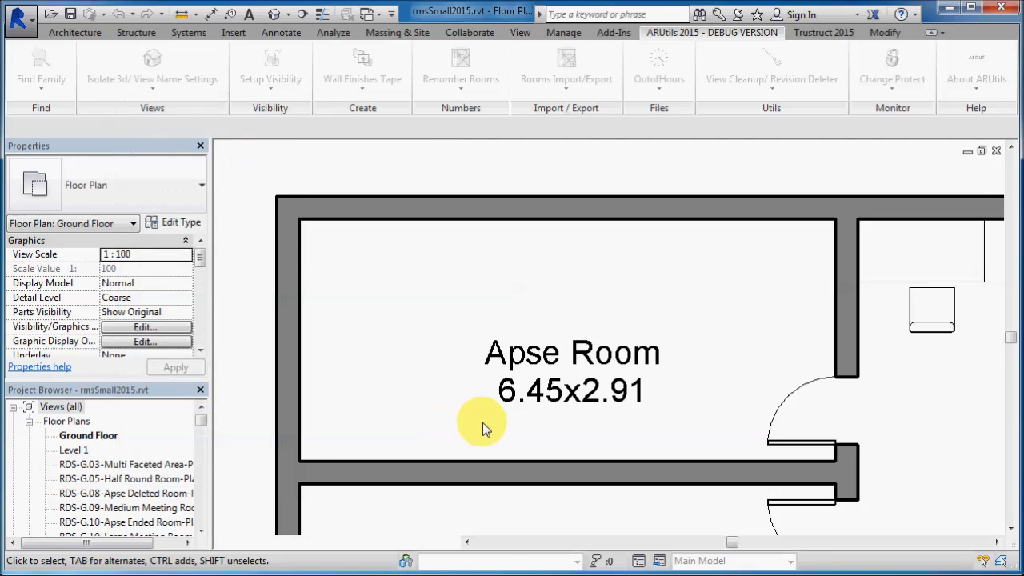
left_click(506, 424)
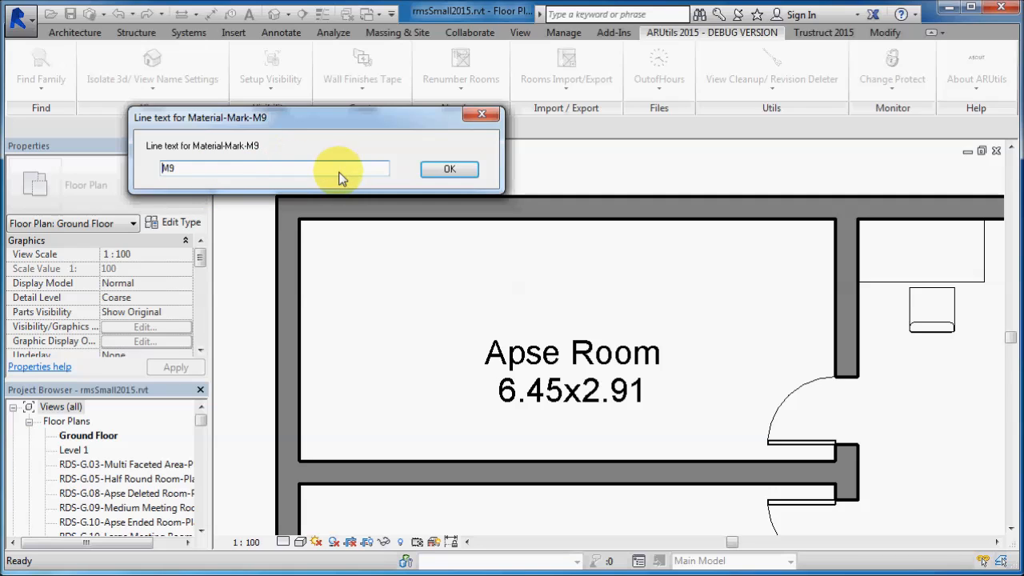
left_click(438, 171)
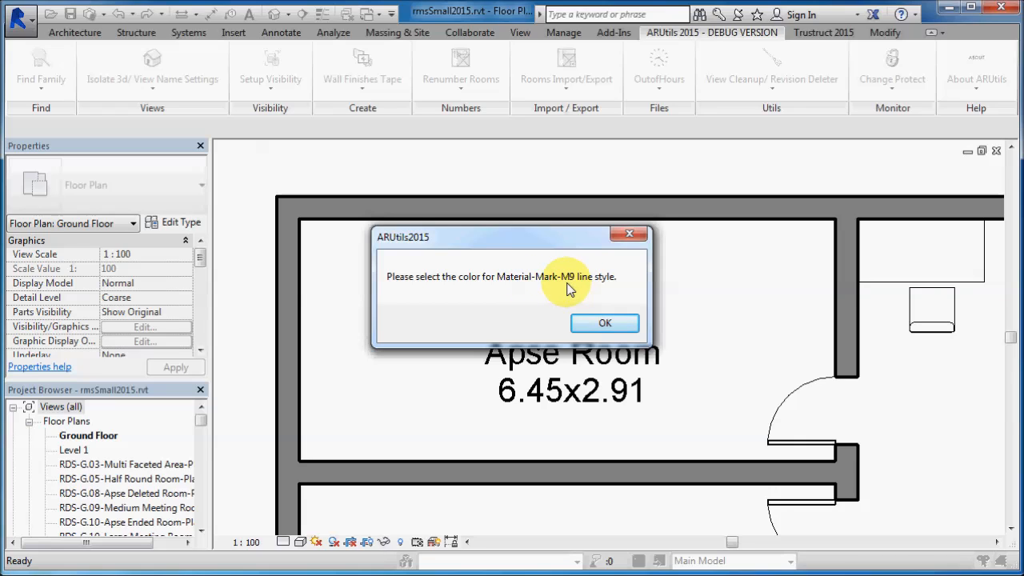
left_click(603, 324)
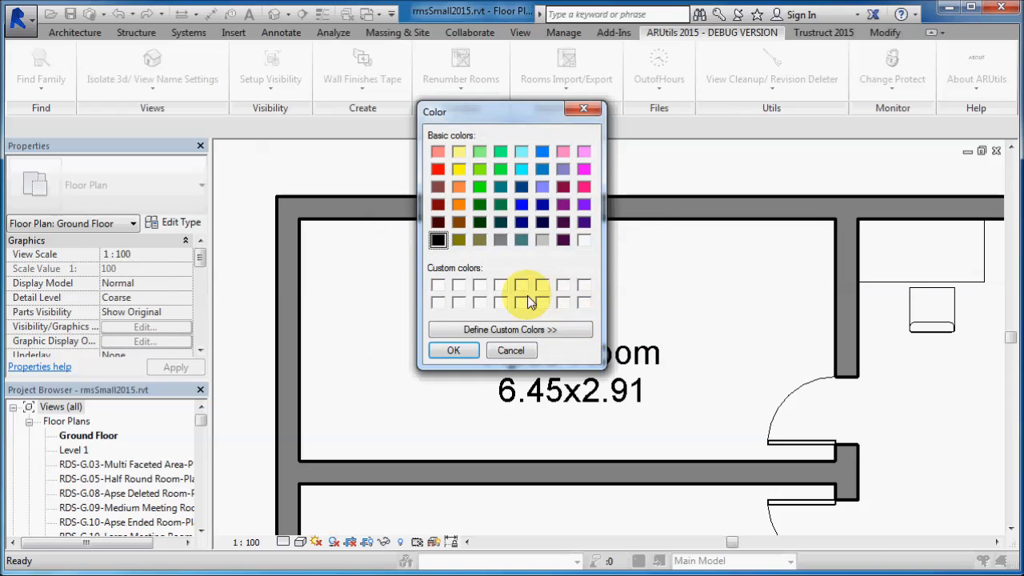
left_click(541, 187)
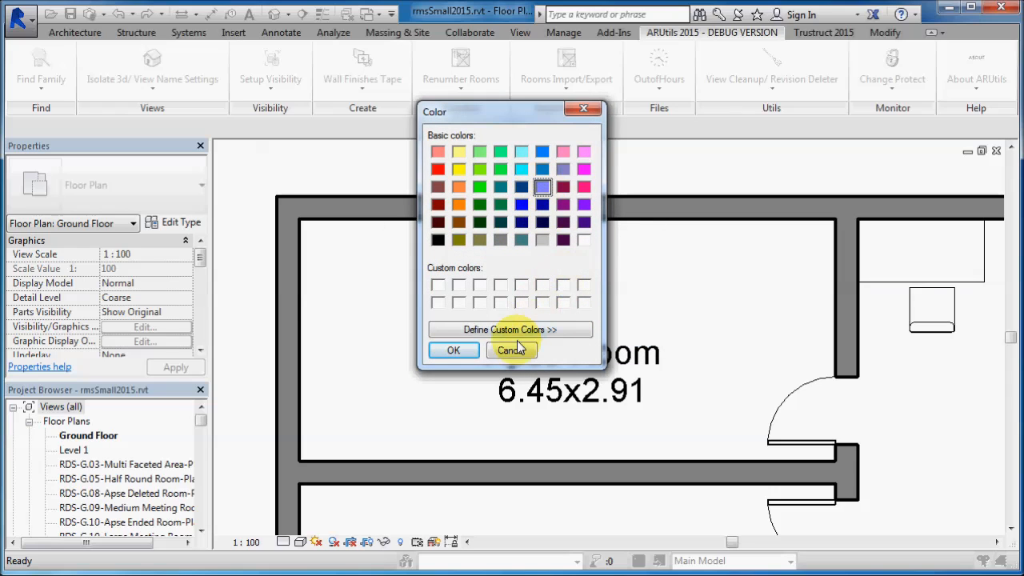
left_click(453, 351)
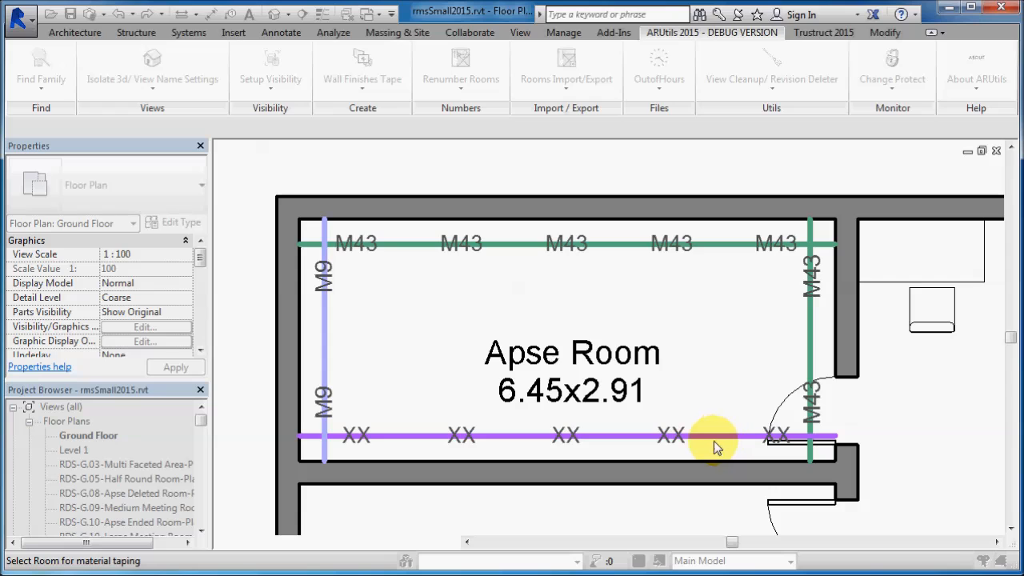
left_click(692, 393)
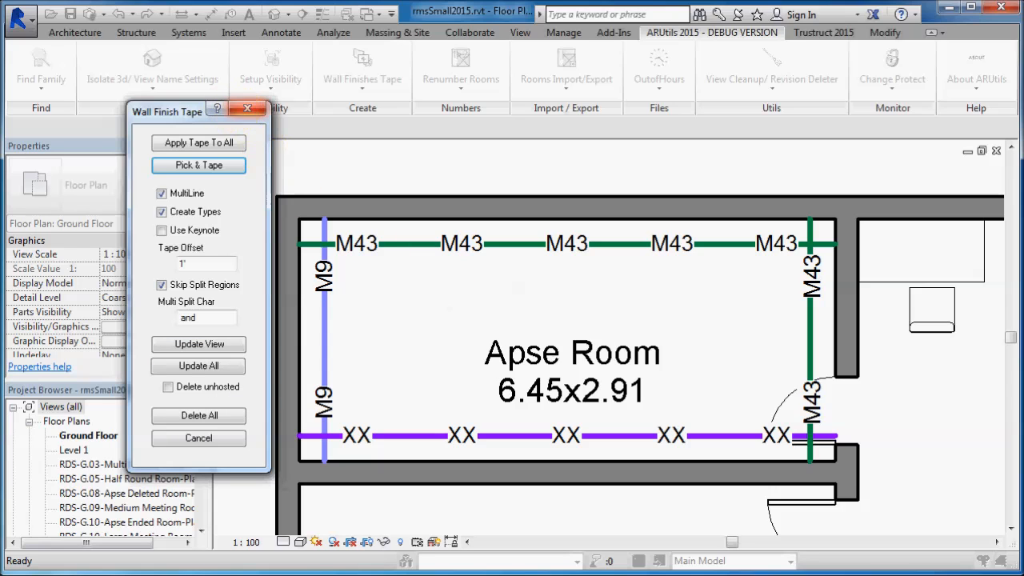
left_click(247, 108)
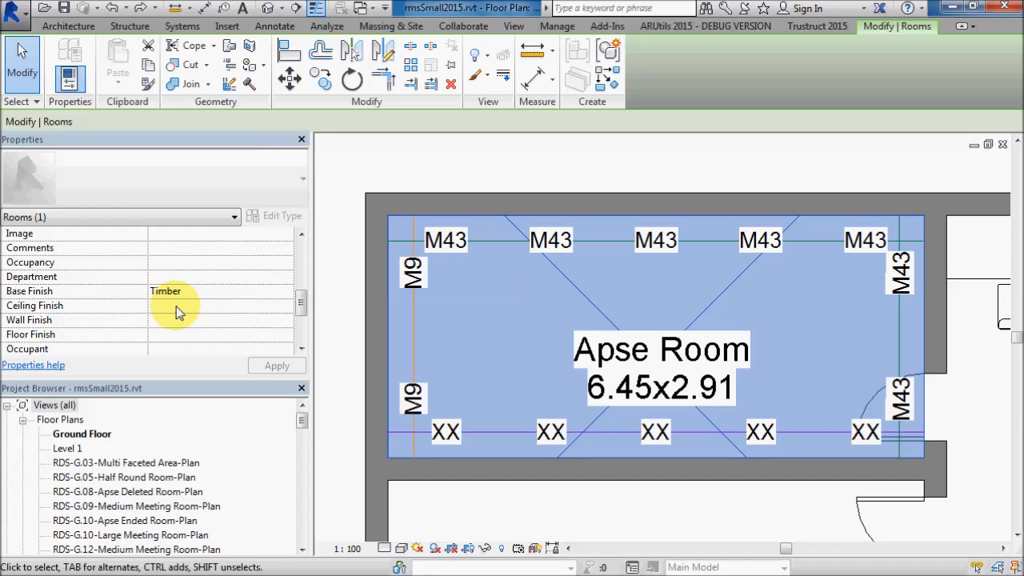
Step: Assign room finishes to Apse Room with Process Room, agreeing to add the parameters, and review its finish properties
left_click(684, 26)
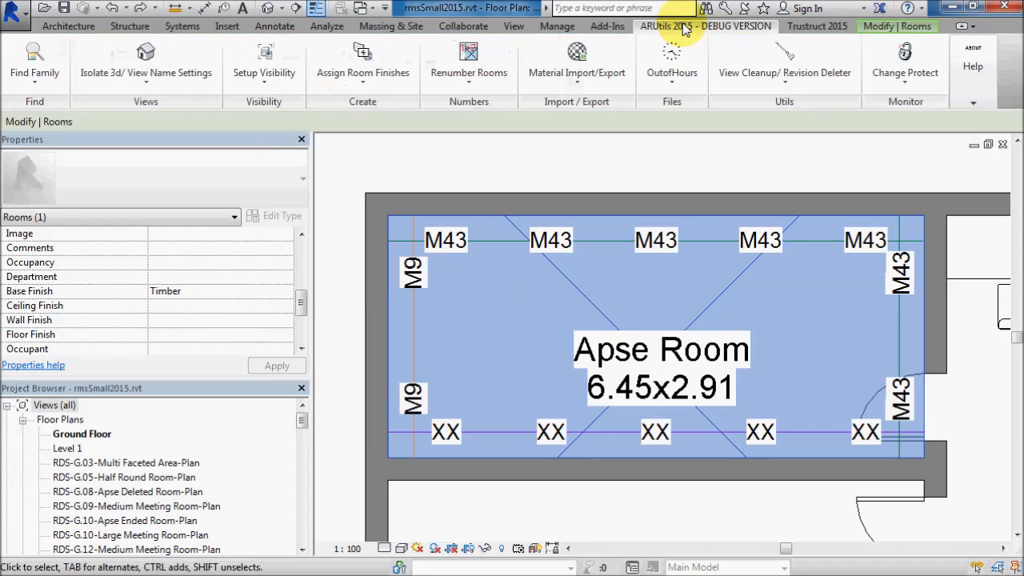
left_click(362, 56)
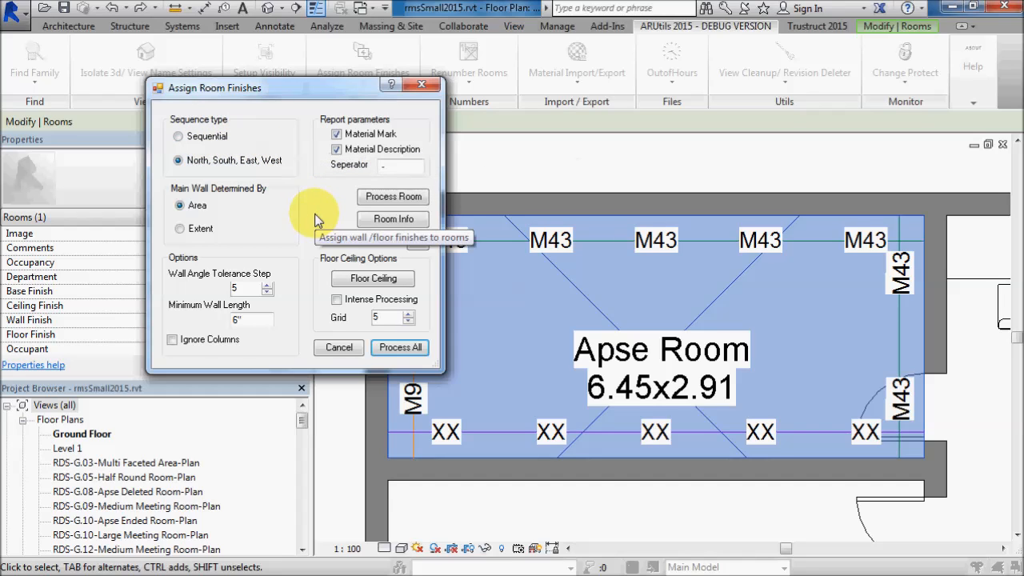
left_click(393, 197)
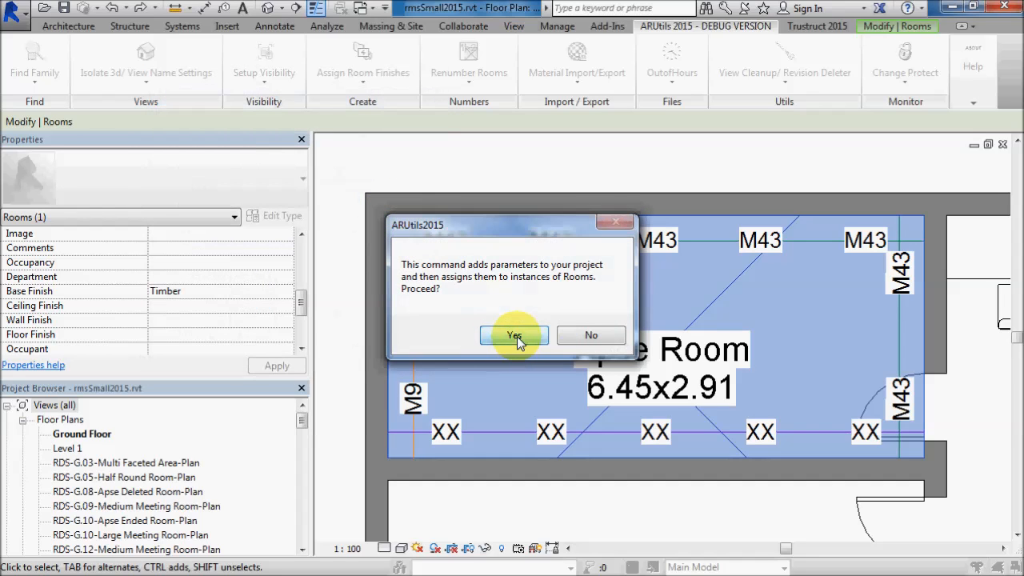
left_click(514, 335)
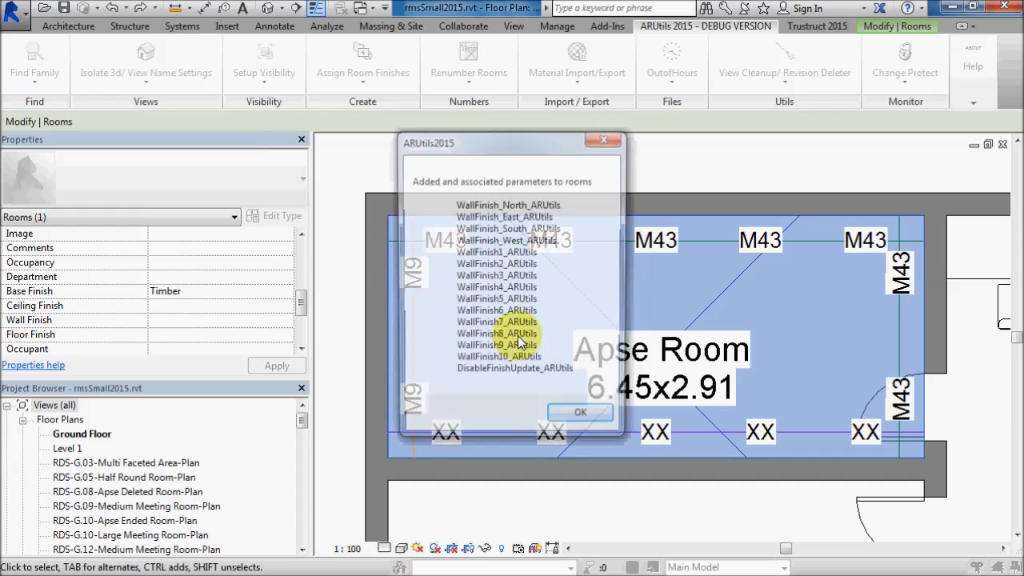
left_click(583, 420)
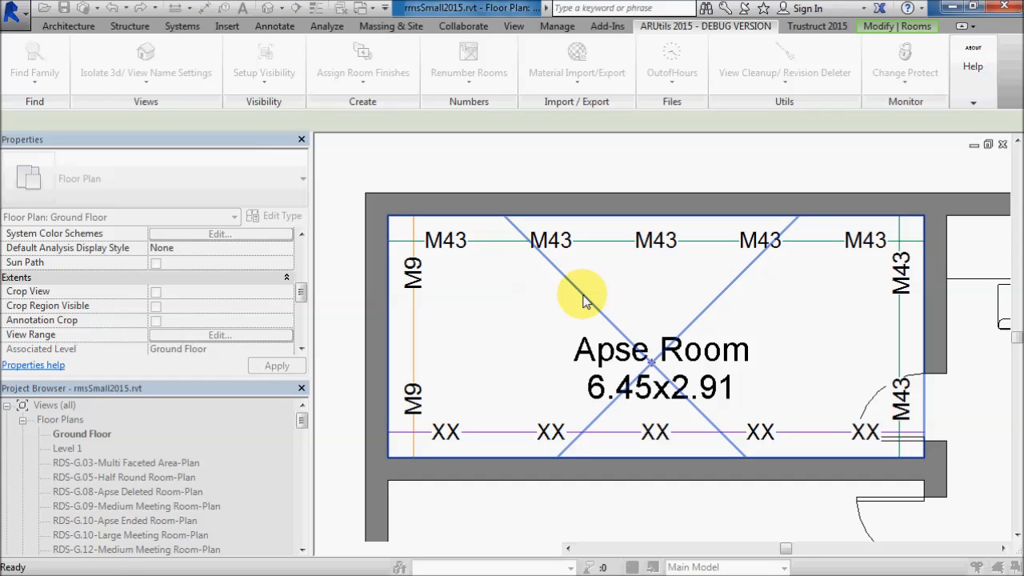
left_click(583, 294)
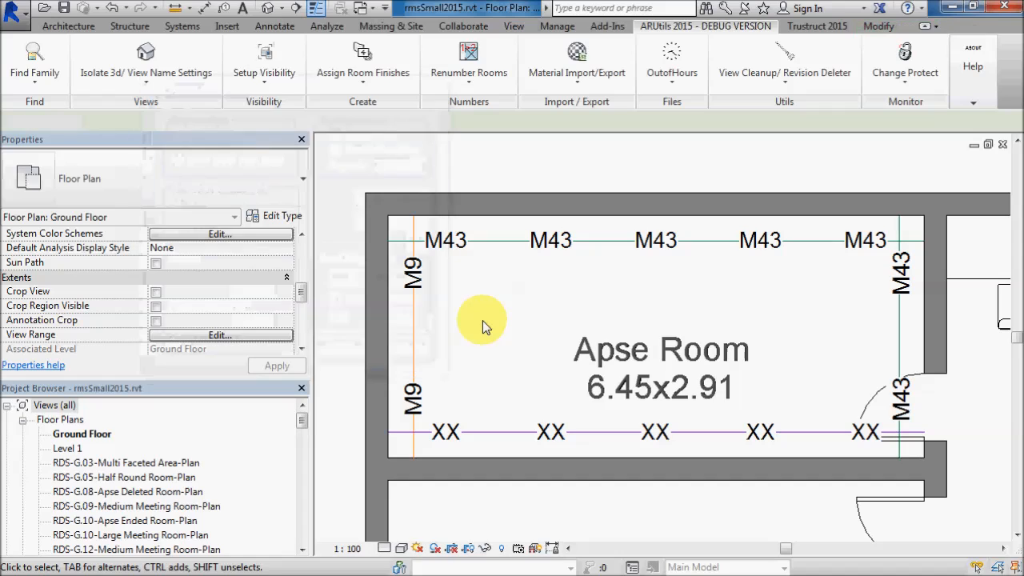
left_click(592, 312)
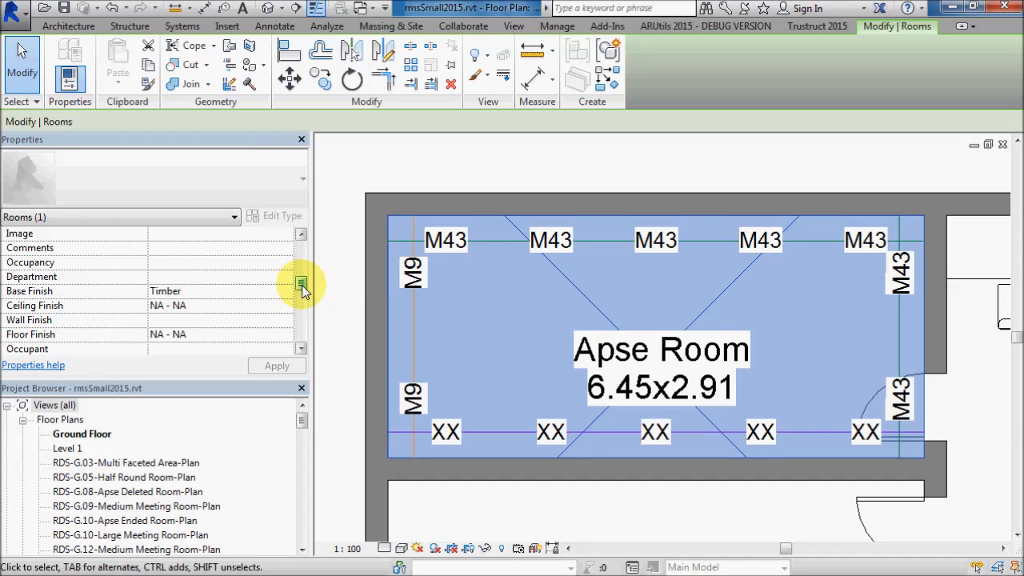
left_click_drag(301, 289, 302, 293)
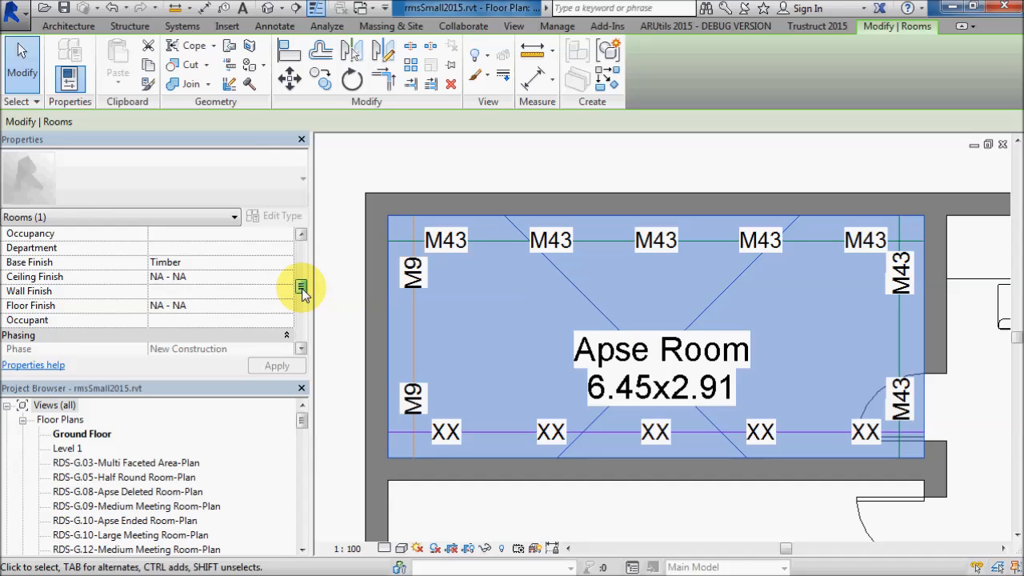
scroll(302, 298, "down", 3)
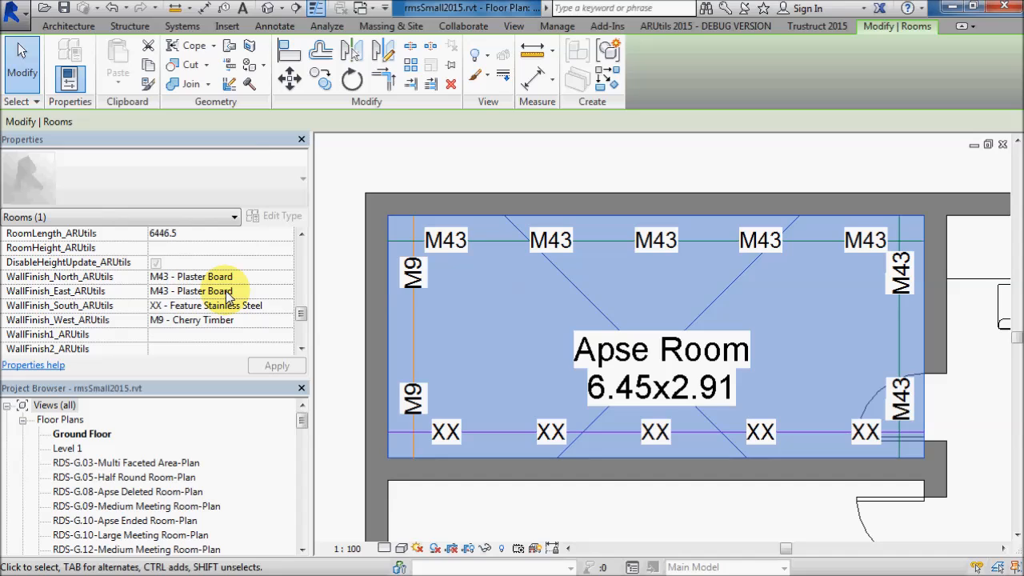
left_click(333, 221)
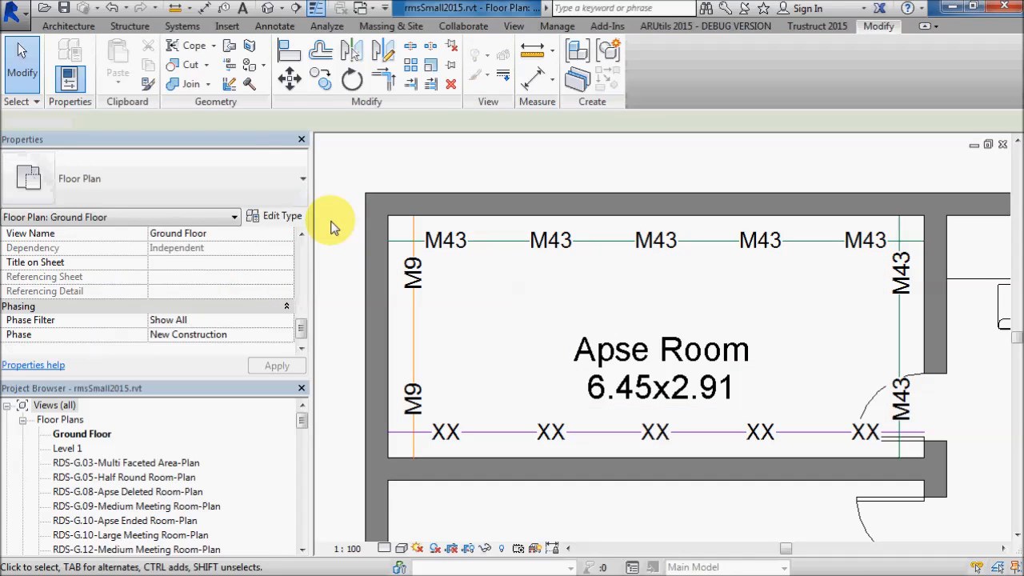
Step: Assign room finishes to all rooms using the North, South, East, West sequence with the main wall determined by area
left_click(668, 30)
left_click(360, 57)
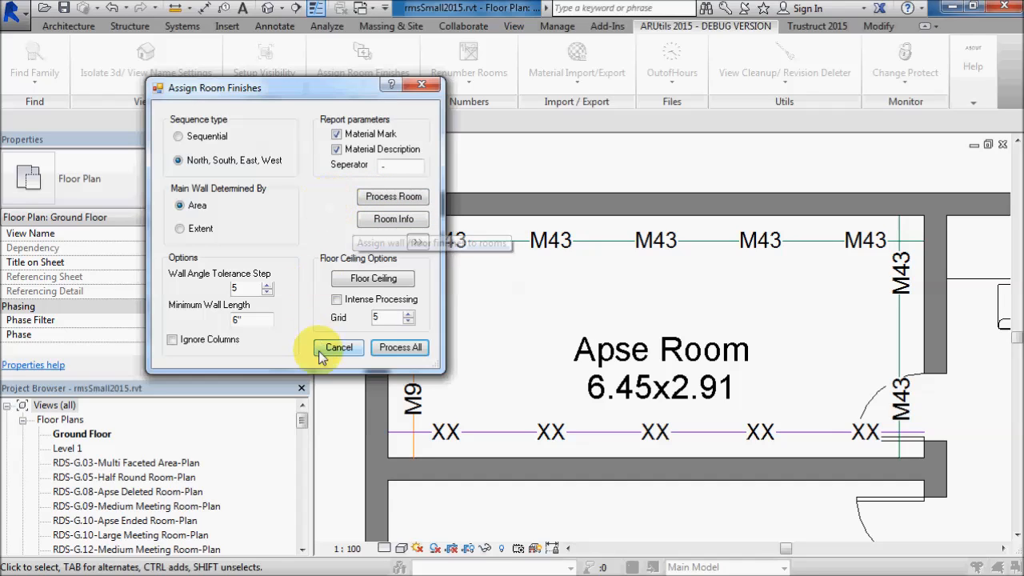
left_click(394, 350)
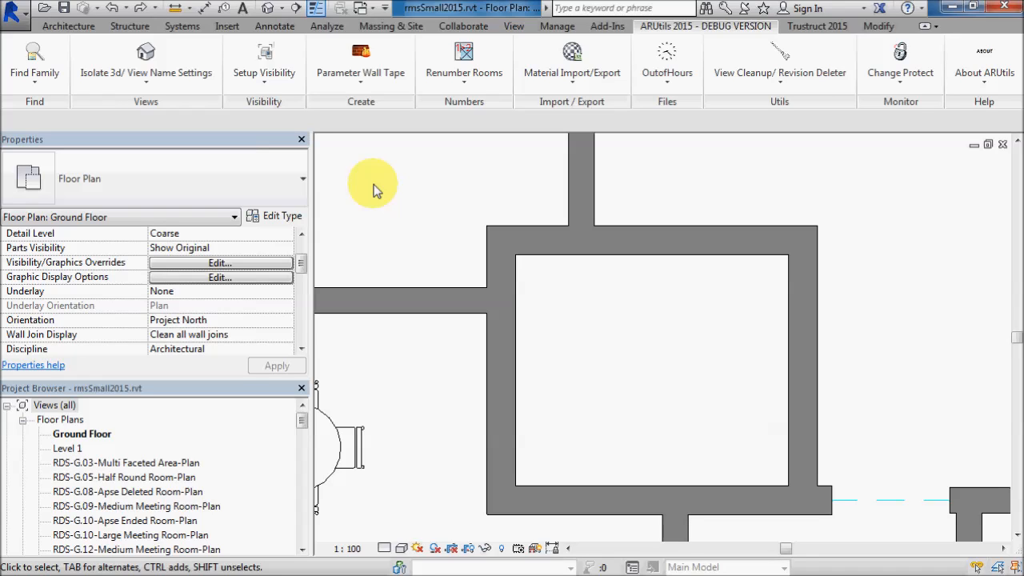
Step: Tape the four walls of the small square room with the Fire Rating wall type parameter using Parameter Wall Tape
left_click(361, 54)
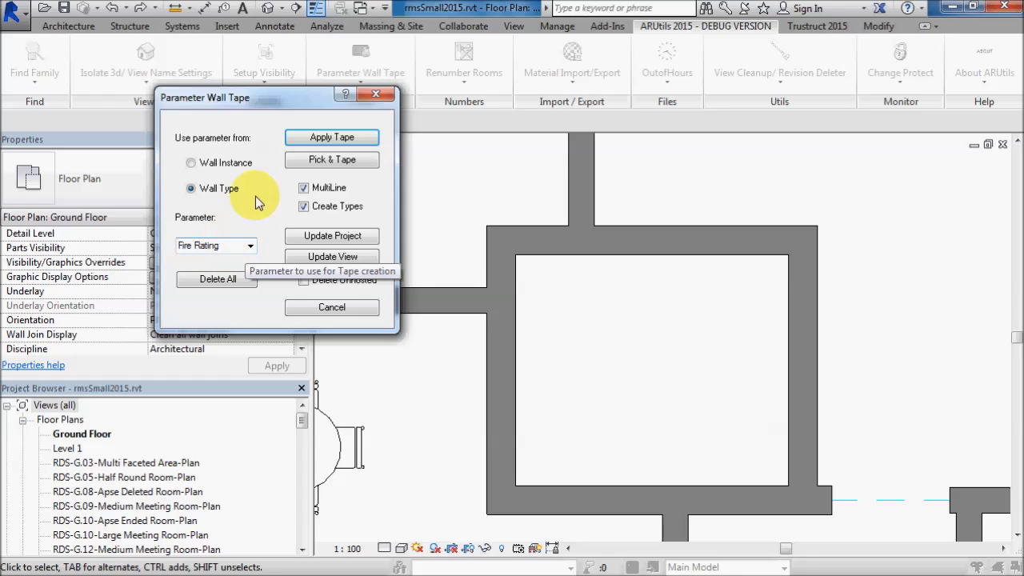
left_click(324, 162)
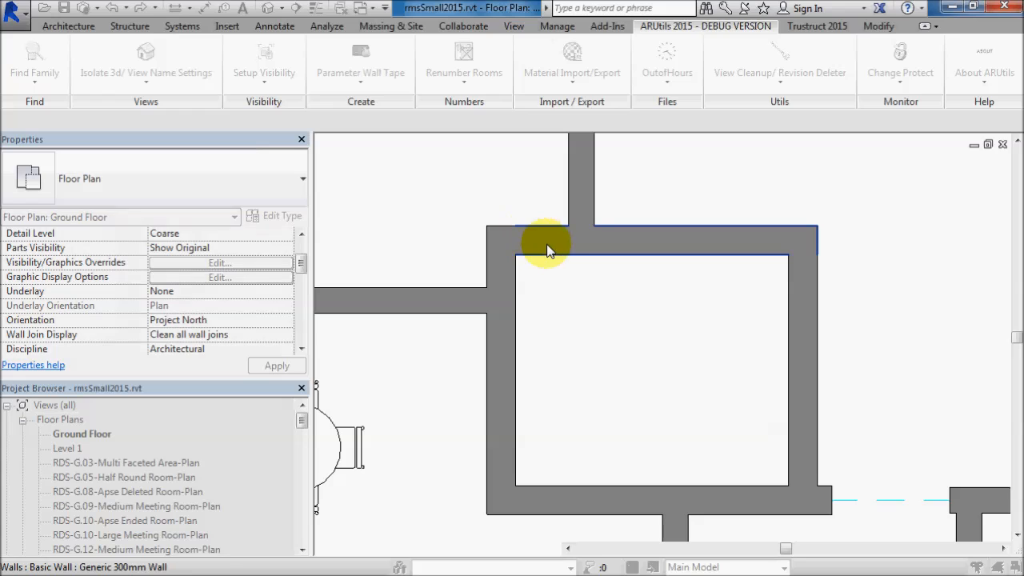
left_click(550, 250)
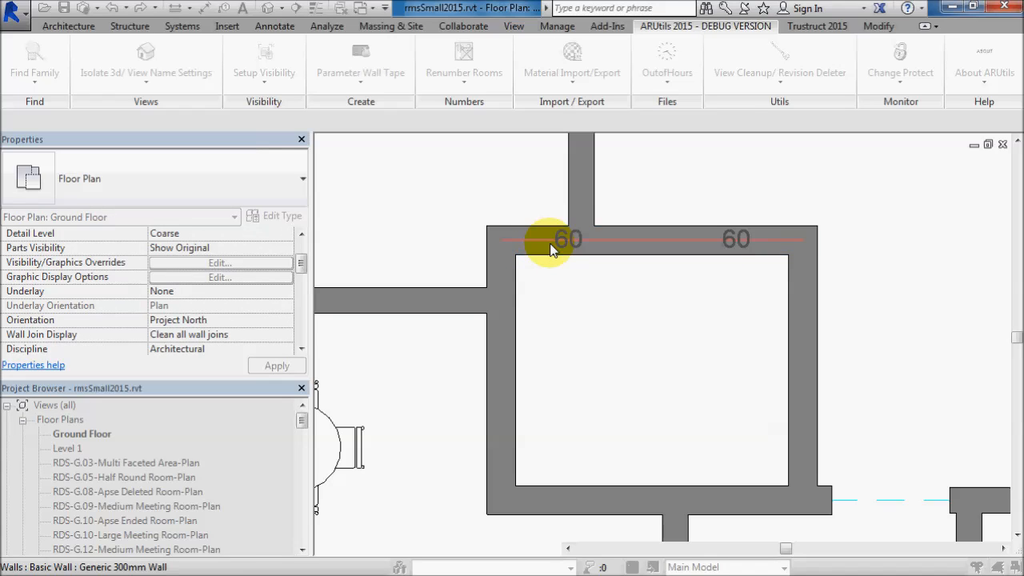
left_click(501, 317)
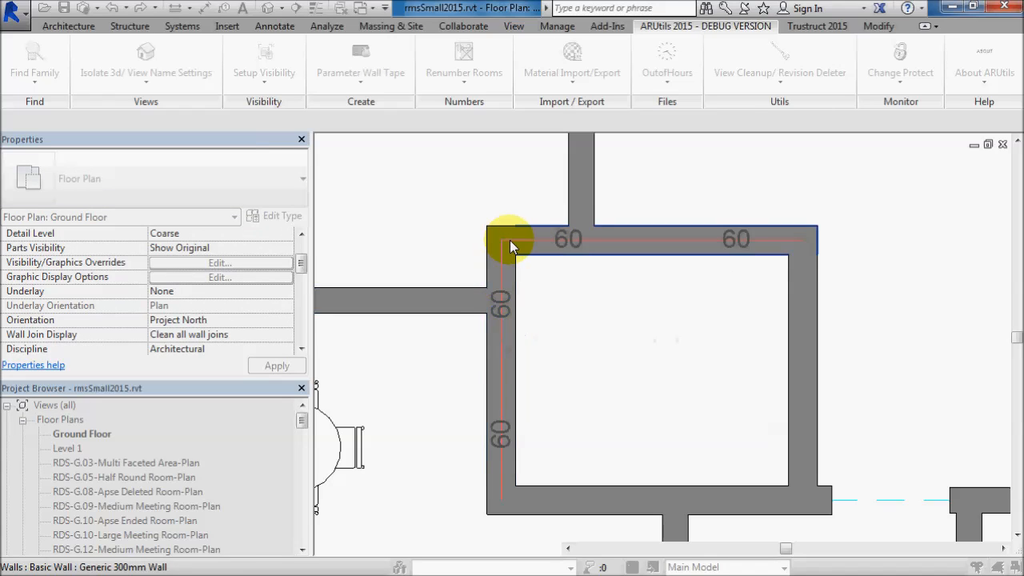
left_click(802, 361)
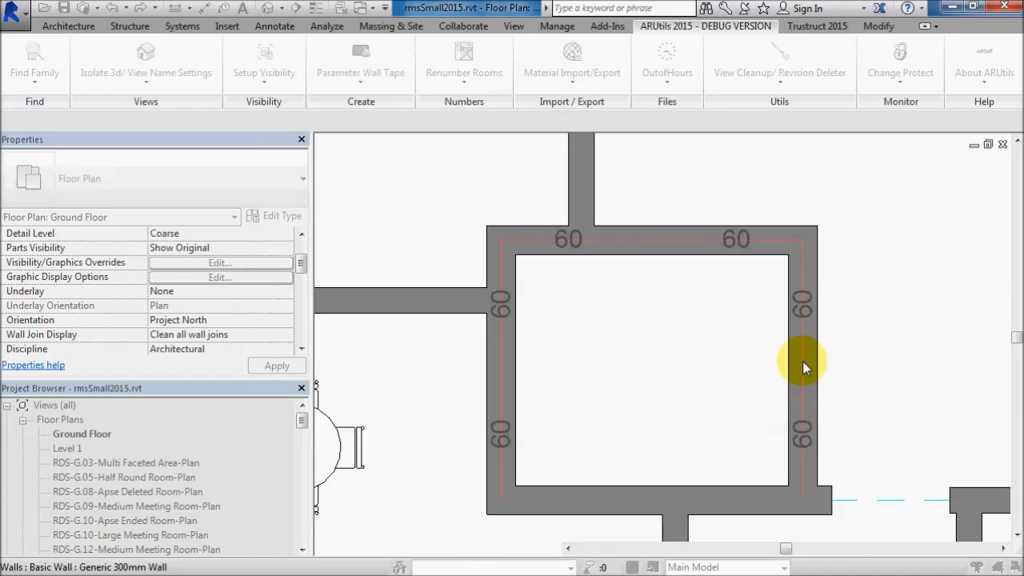
left_click(658, 497)
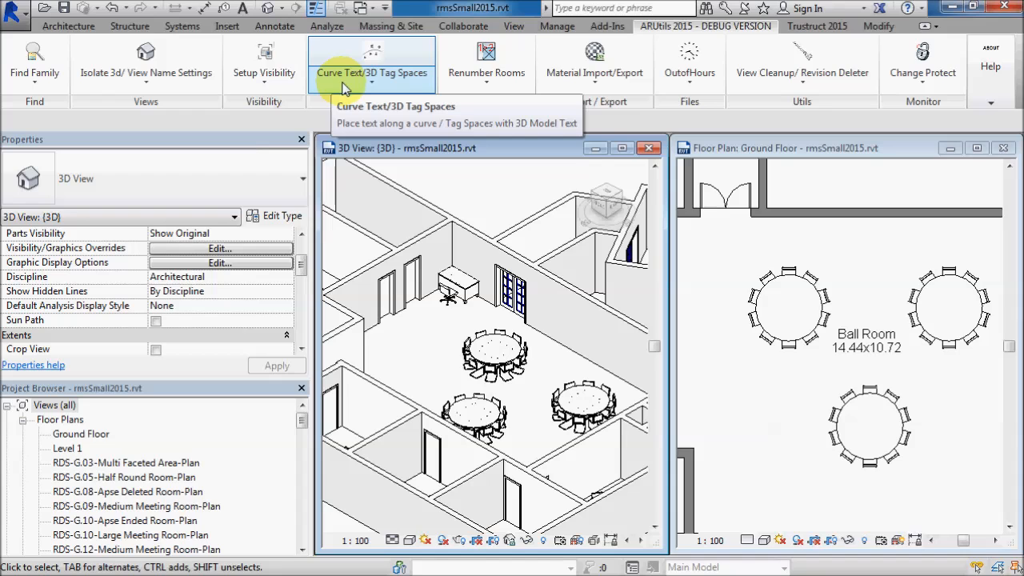
Step: Tag the Ball Room with 3D model text from the Ground Floor plan using Tag Room, keeping Arial Narrow Italic letters and a 45 tag angle
left_click(369, 54)
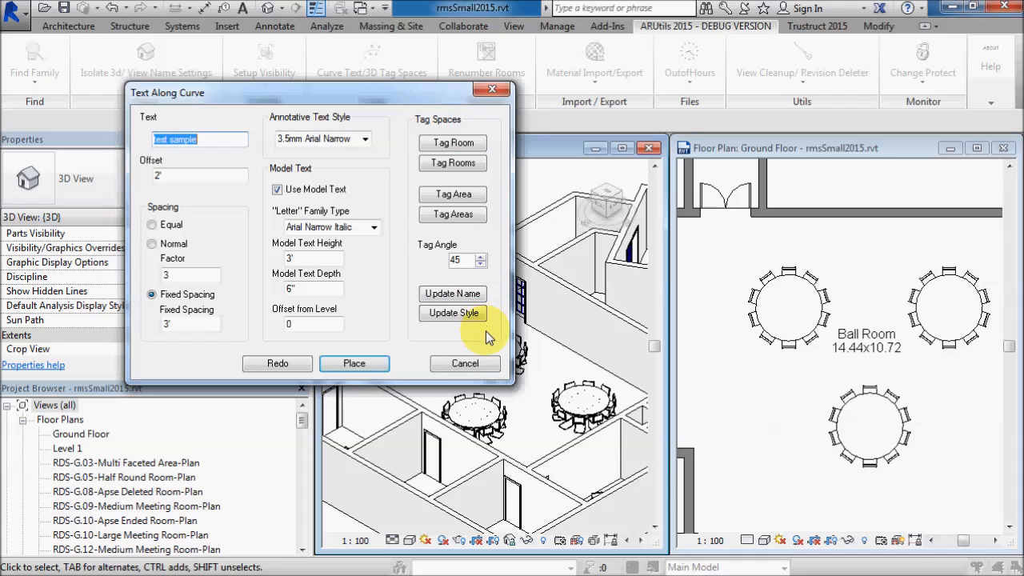
left_click(452, 144)
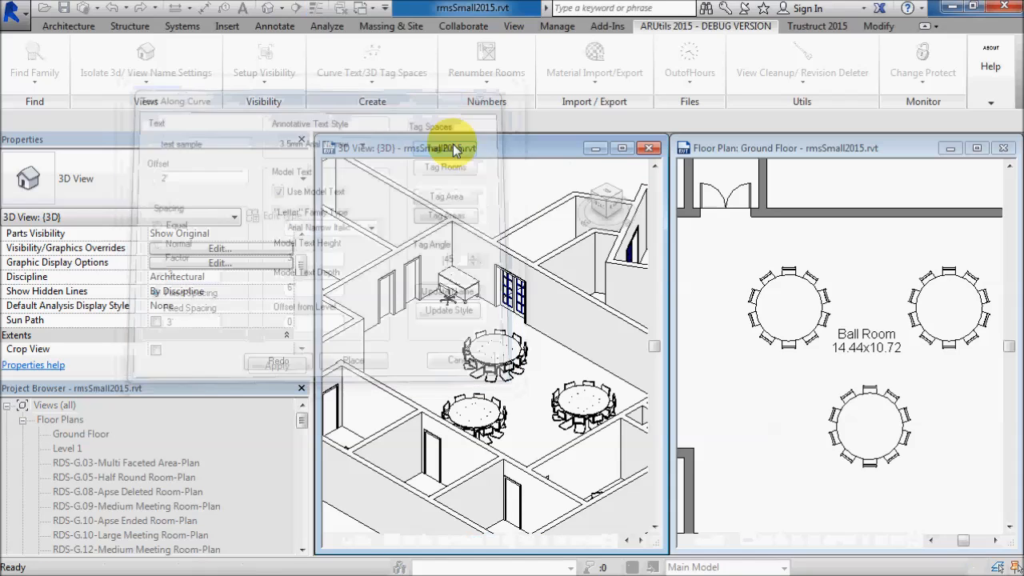
left_click(831, 146)
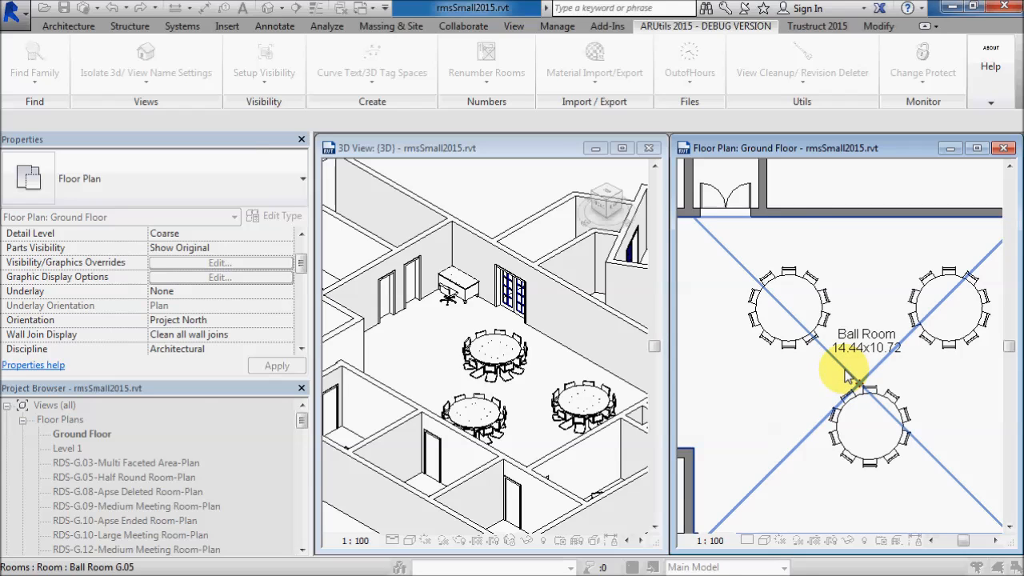
left_click(847, 376)
left_click(746, 431)
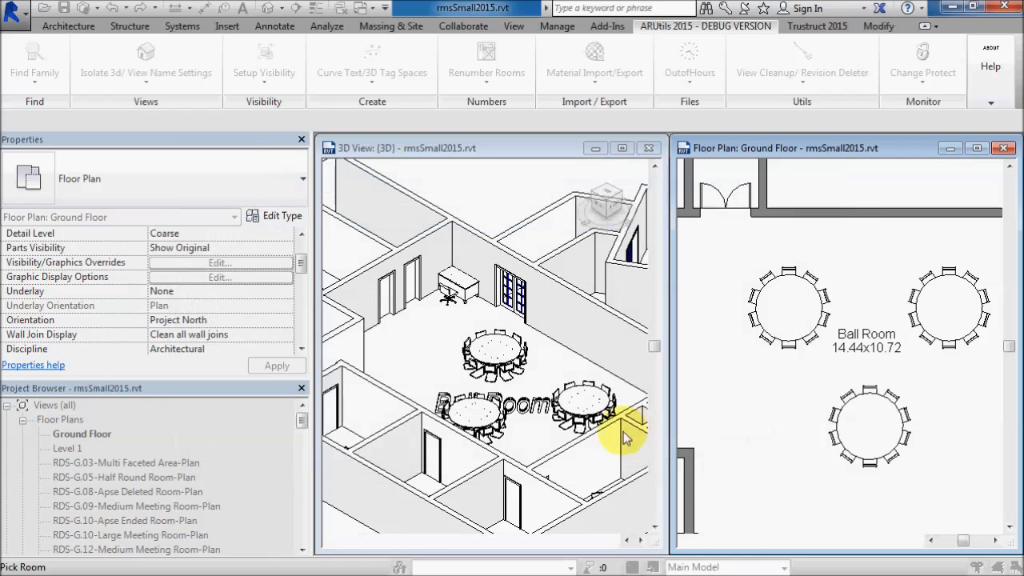
key("Escape")
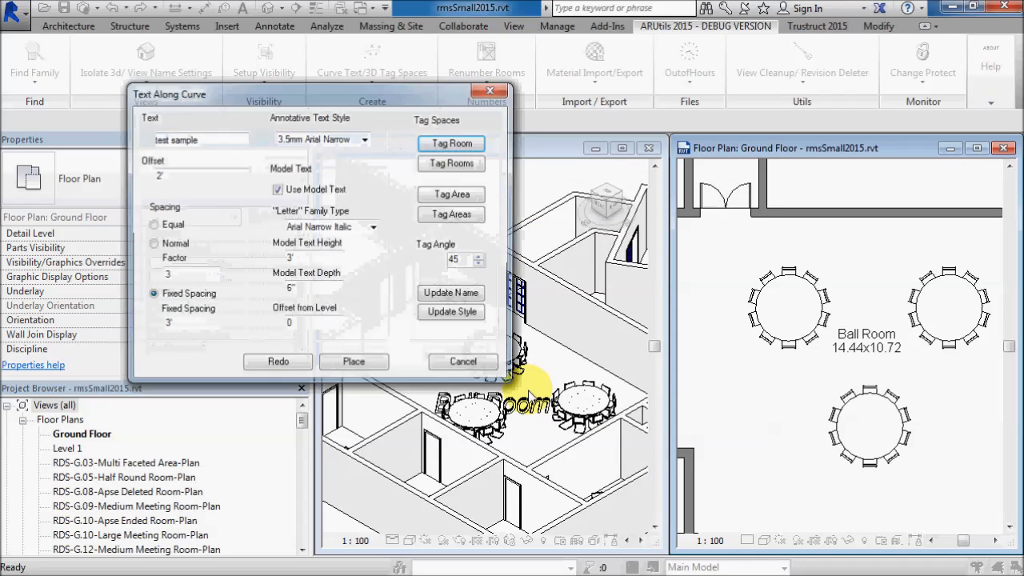
key("Escape")
Step: Move the Ball Room 3D text in the 3D view into the clear floor area between the round tables
left_click(521, 406)
left_click(522, 404)
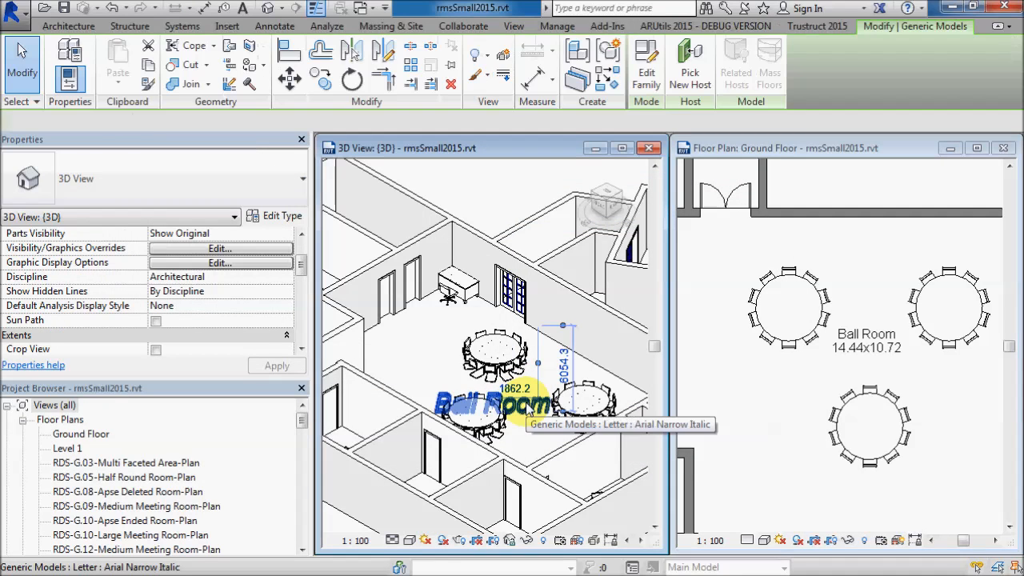
left_click_drag(513, 382, 510, 372)
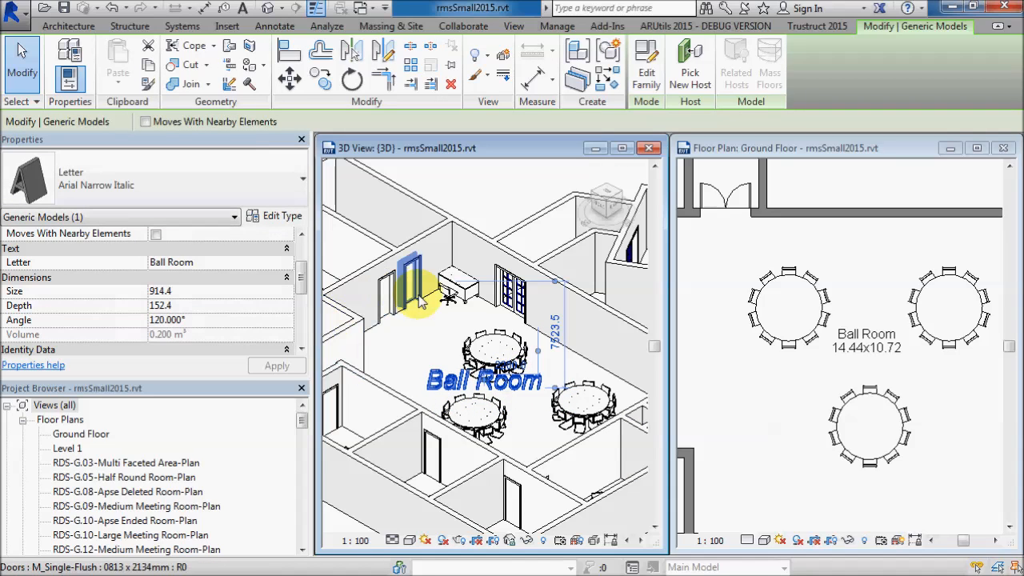
left_click(415, 349)
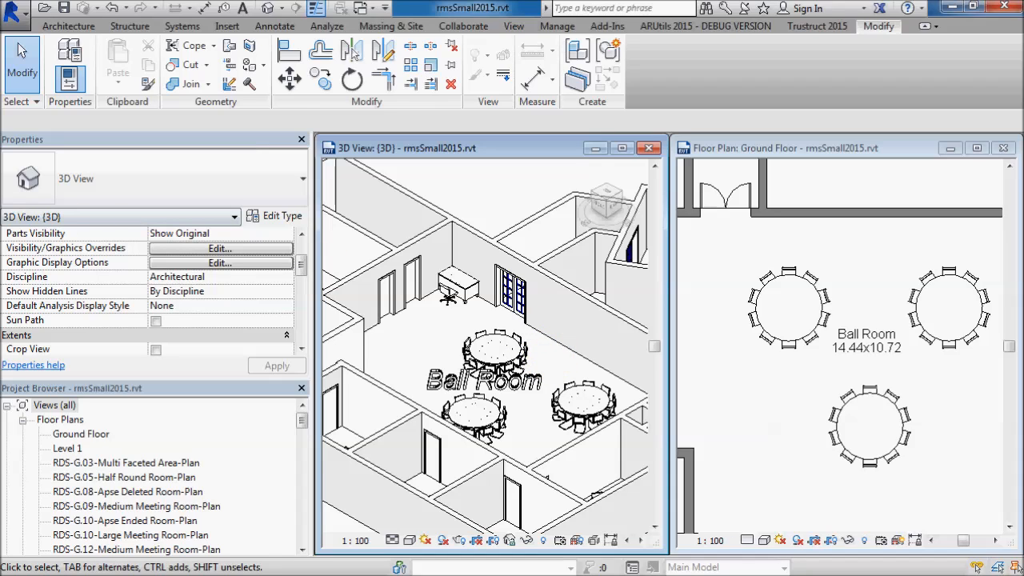
left_click(472, 308)
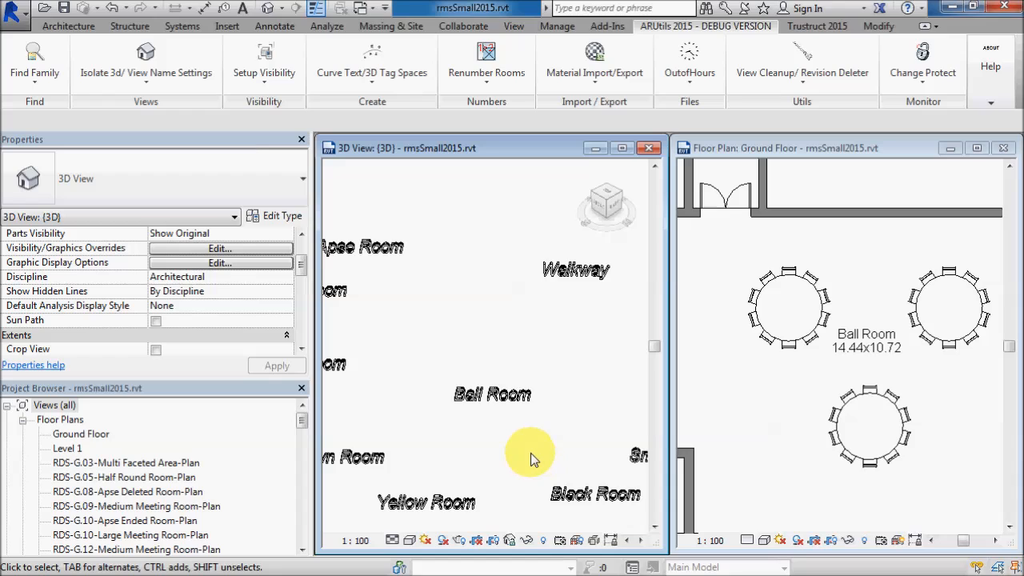
Step: Create masses for all rooms with Room Masses, coloured by the Name parameter
left_click(374, 85)
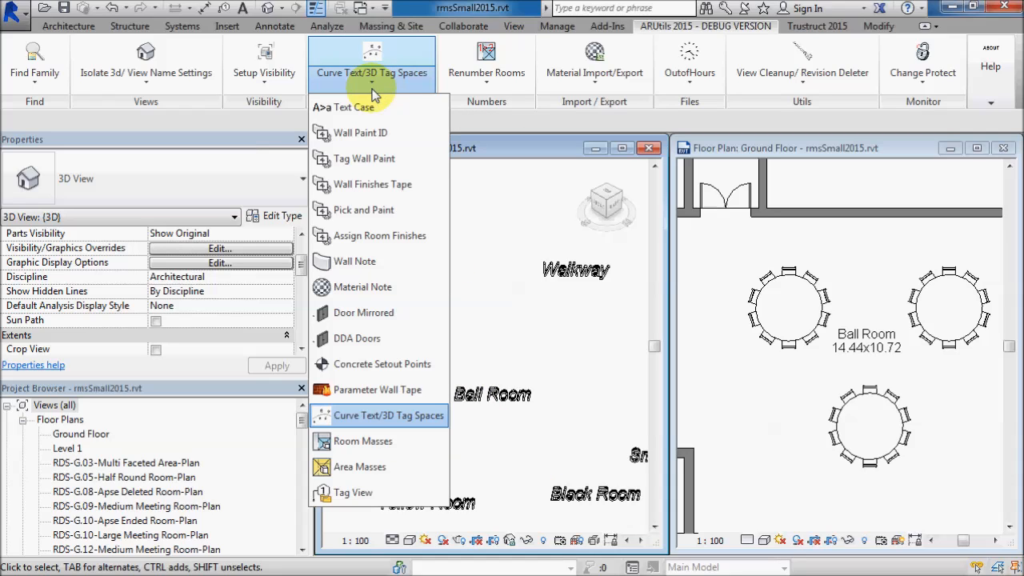
left_click(371, 440)
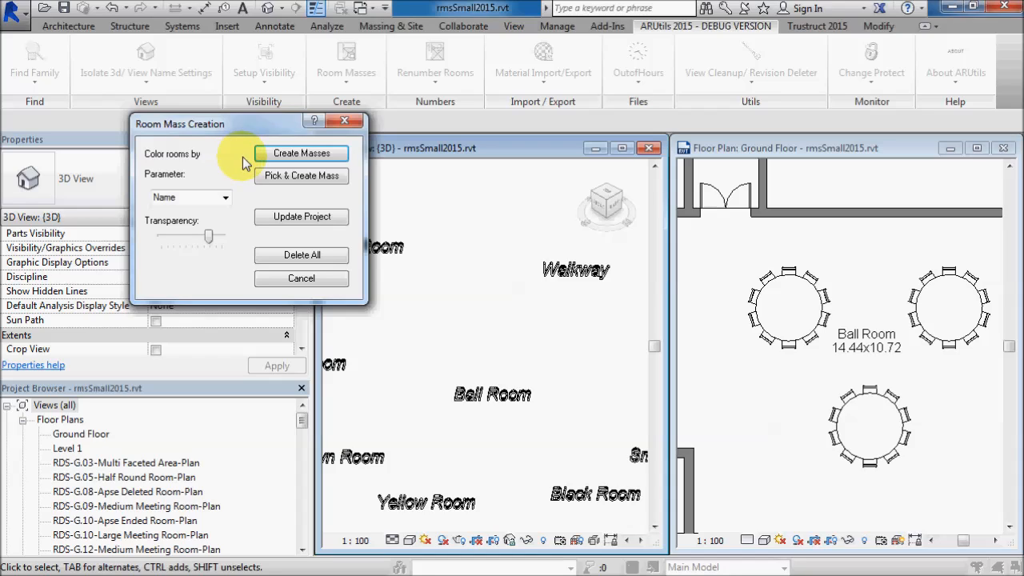
left_click(226, 198)
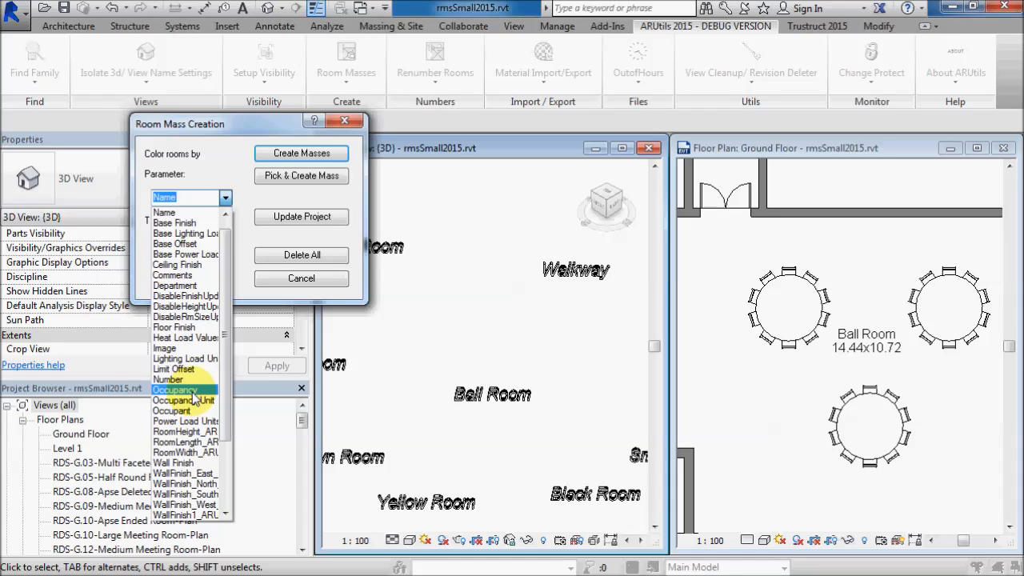
left_click(246, 189)
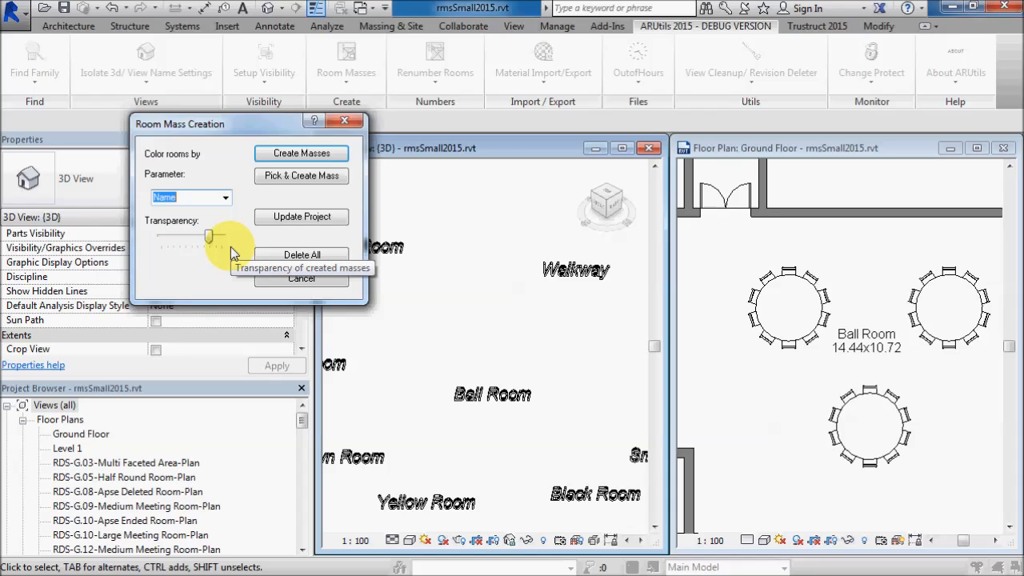
left_click(296, 157)
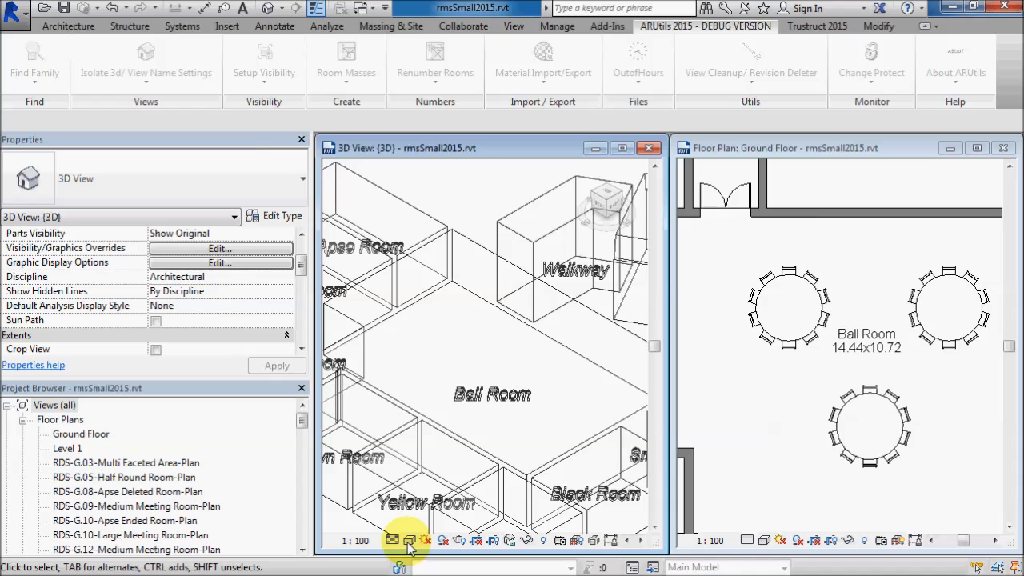
left_click(742, 430)
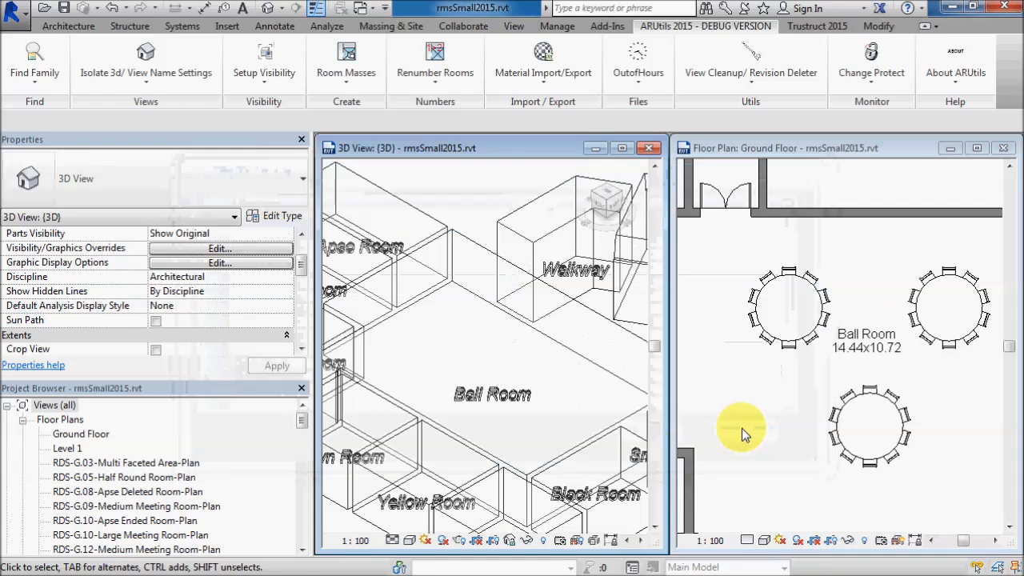
Step: Set the 3D view's visual style to Consistent Colors and bring the coloured room masses into view
left_click(410, 541)
left_click(417, 489)
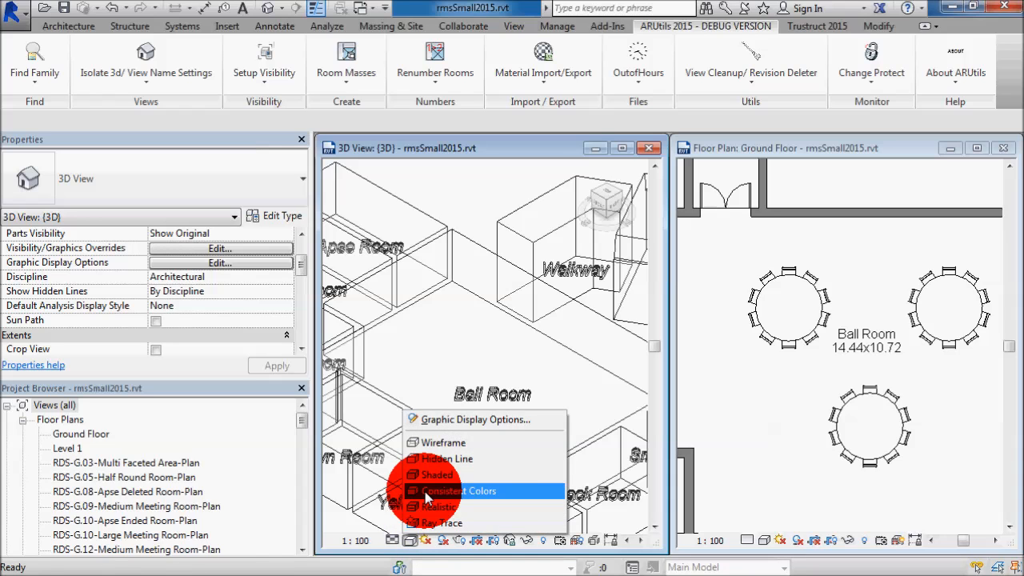
scroll(451, 472, "down", 5)
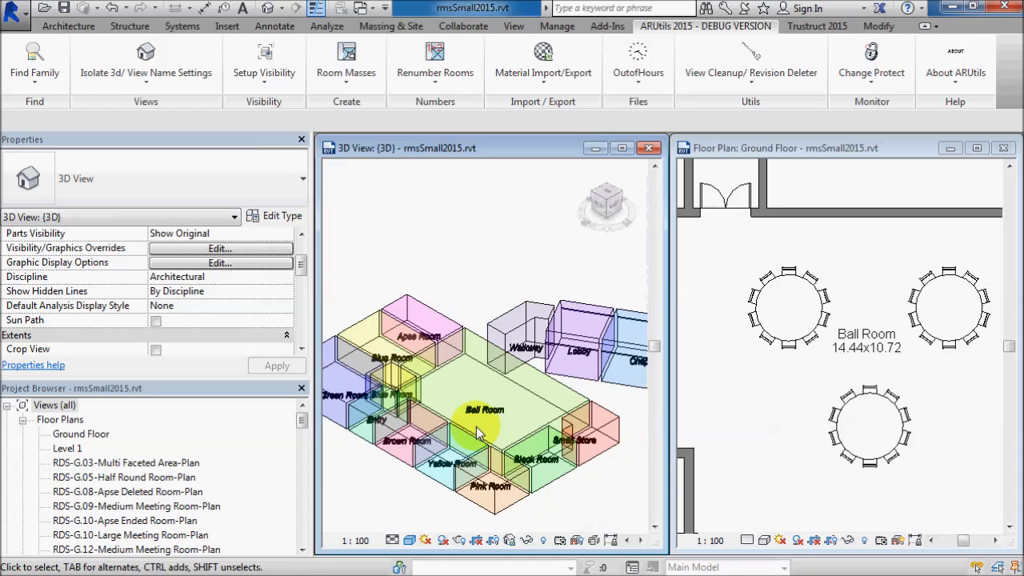
middle_click_drag(579, 483, 596, 455)
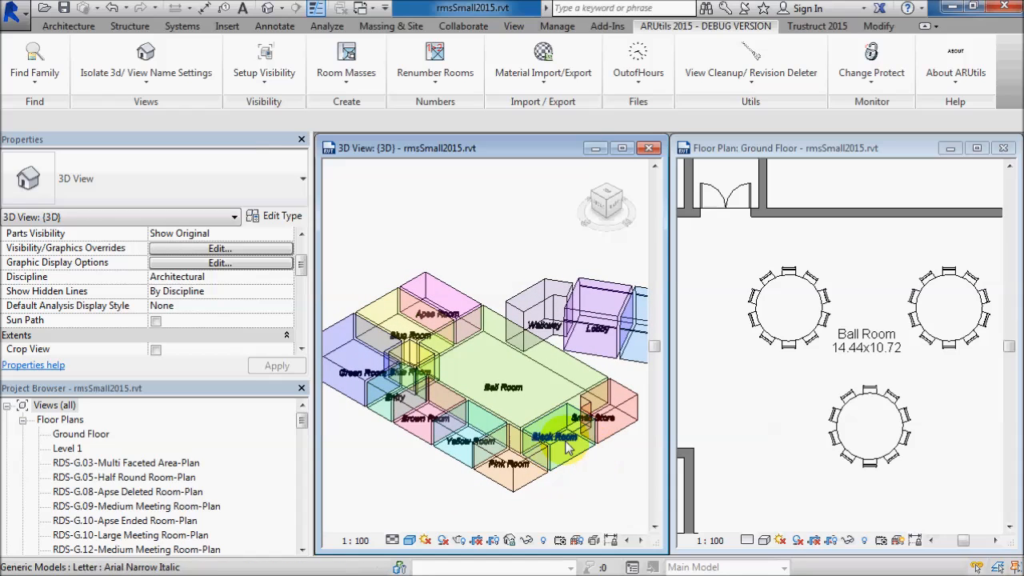